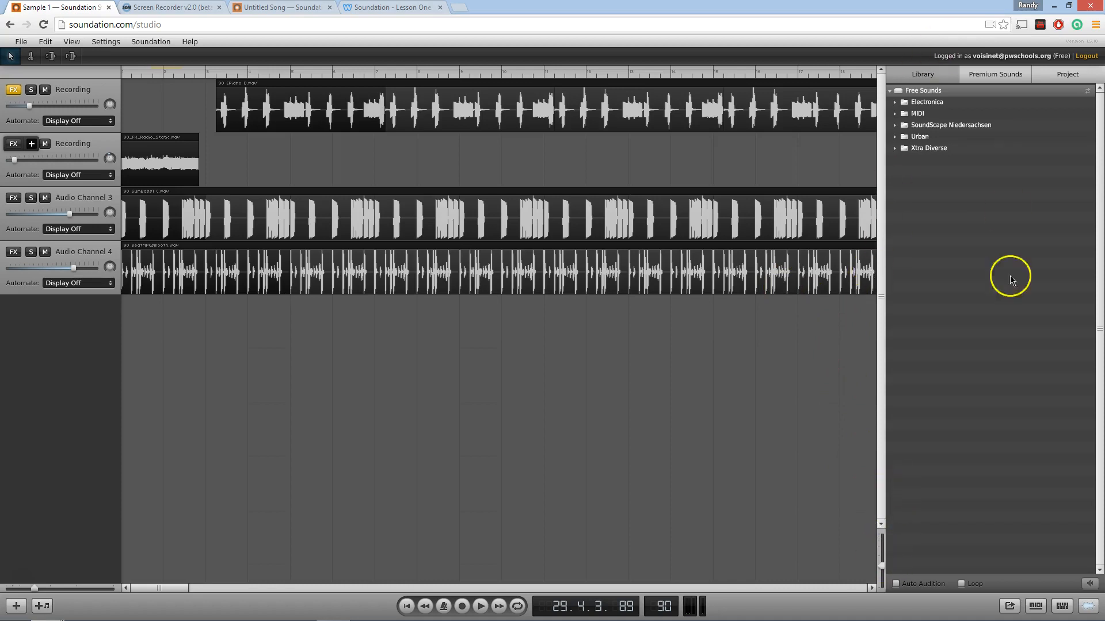
Step: Hide the sound library and return the playhead to the start of the song
{"action": "left_click", "coordinate": [71, 43]}
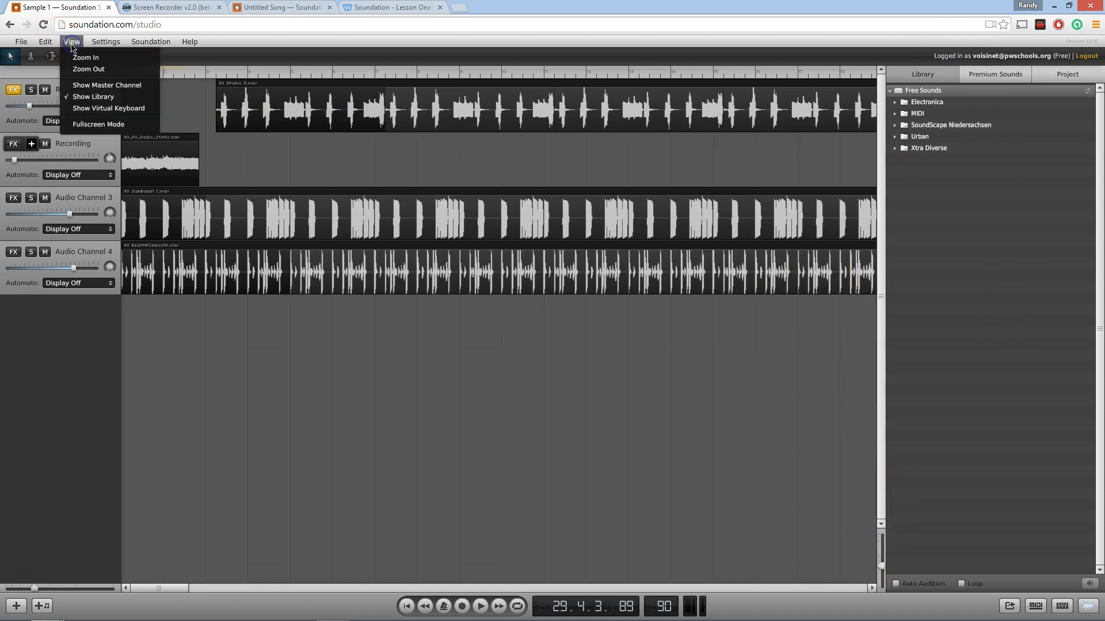
{"action": "left_click", "coordinate": [99, 97]}
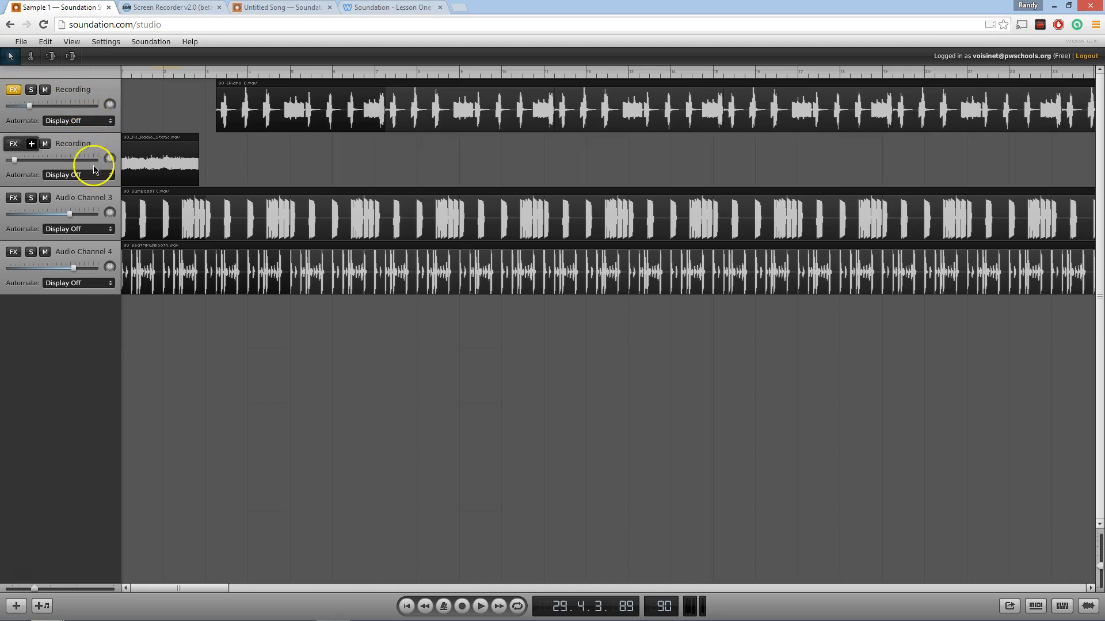
{"action": "left_click", "coordinate": [120, 72]}
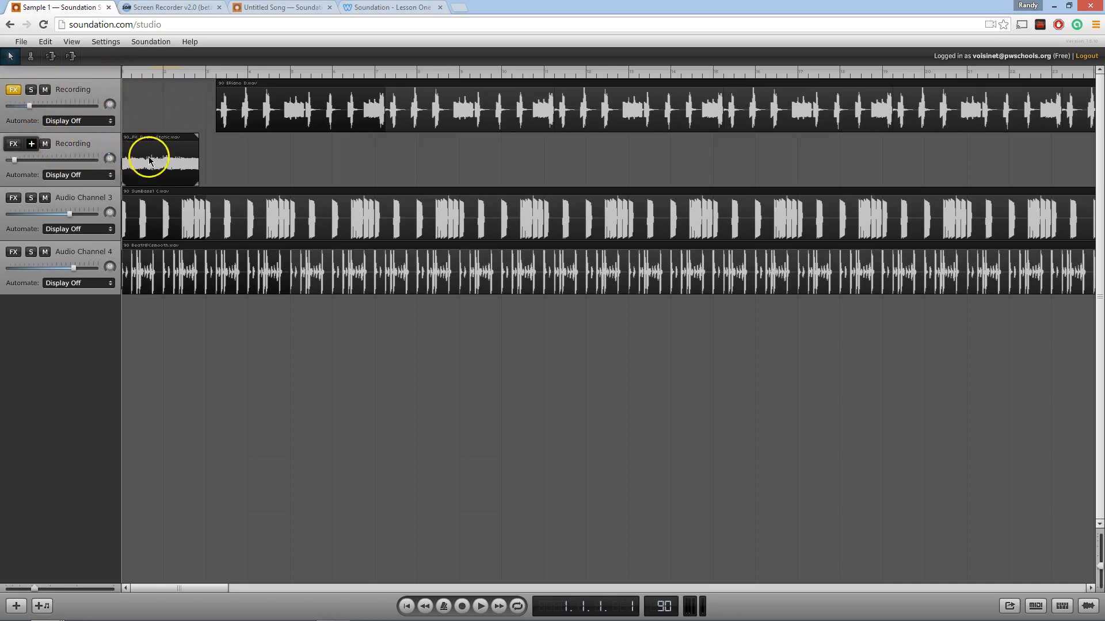
Step: Play the song while muting both Recording tracks and Audio Channel 3, leaving only Audio Channel 4 audible, and stop playback
{"action": "left_click", "coordinate": [481, 606]}
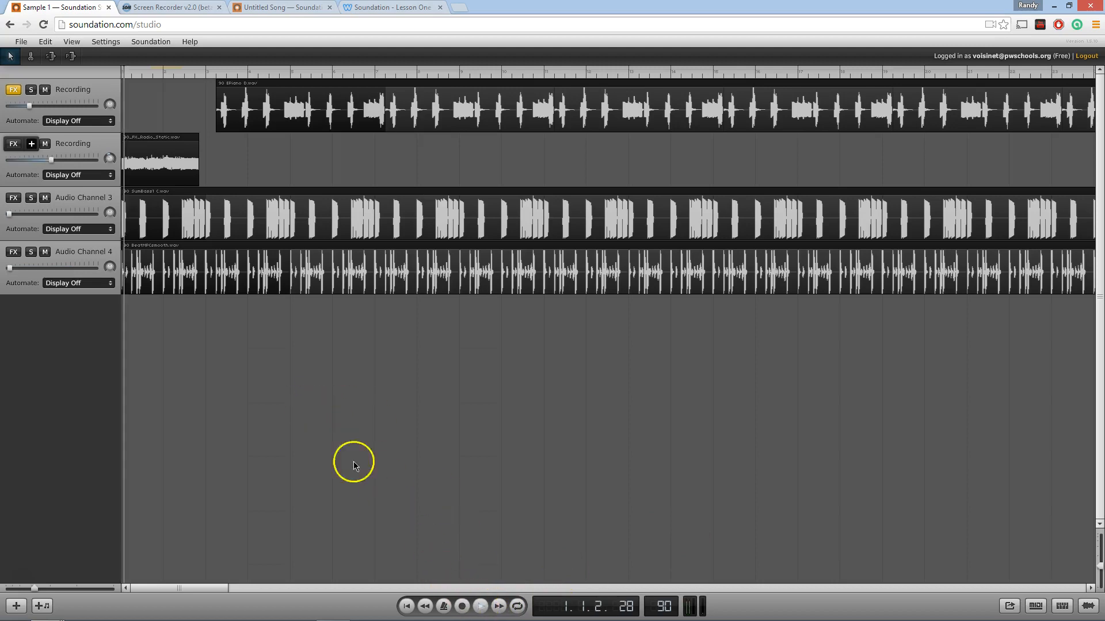
{"action": "left_click", "coordinate": [44, 143]}
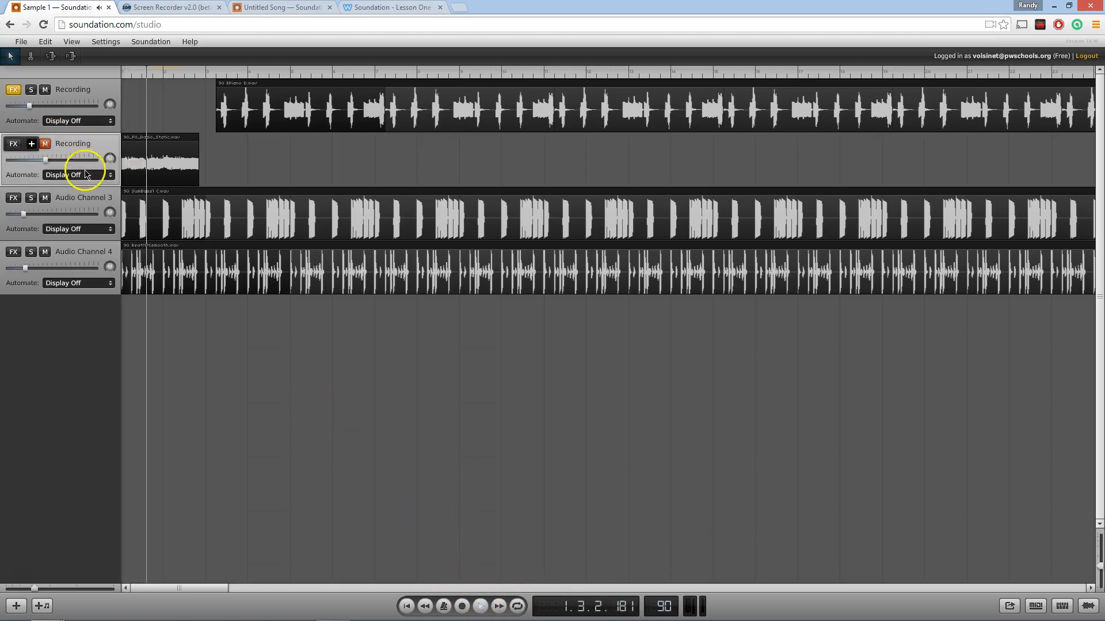
{"action": "left_click", "coordinate": [45, 198]}
{"action": "left_click", "coordinate": [45, 89]}
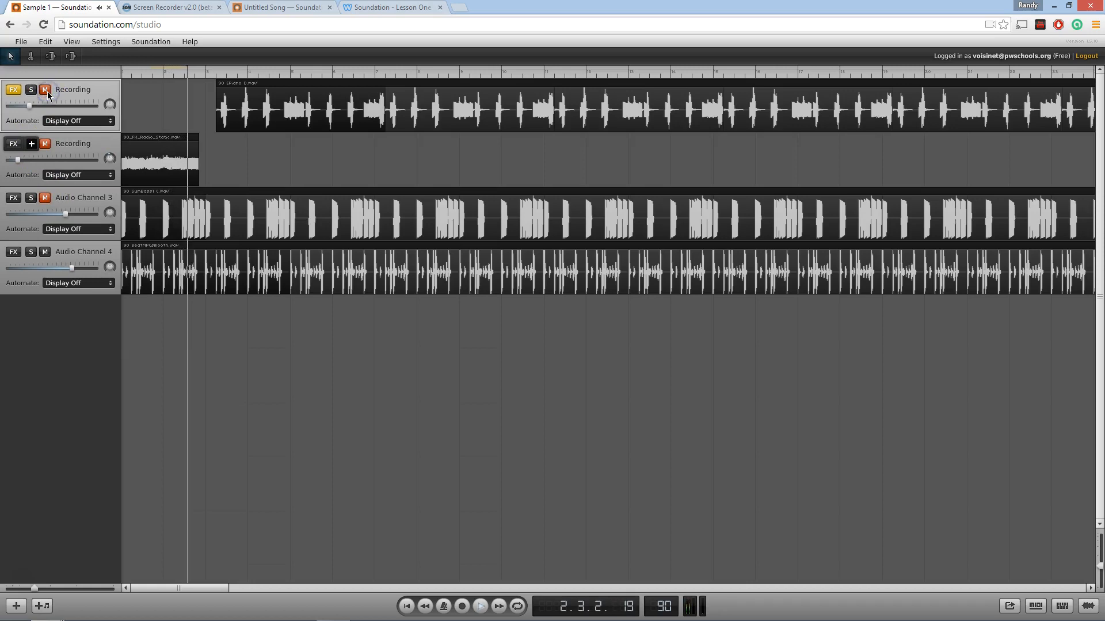
{"action": "left_click", "coordinate": [483, 607]}
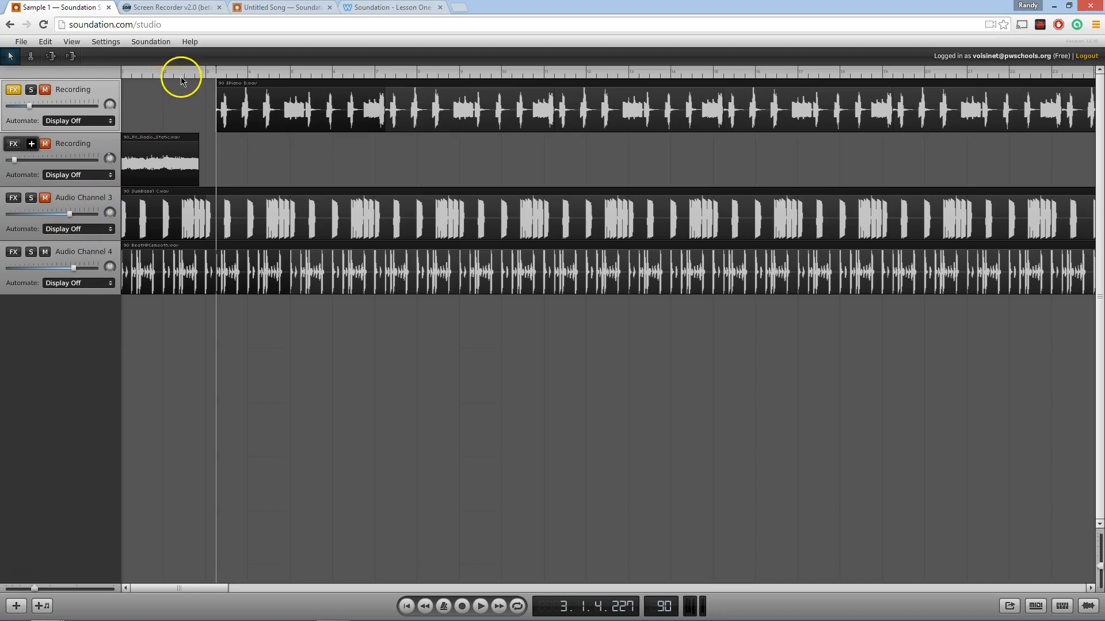
Step: Resume playback, unmute Audio Channel 3 while listening, stop, and unmute both Recording tracks
{"action": "left_click", "coordinate": [481, 606]}
{"action": "left_click", "coordinate": [481, 607]}
{"action": "left_click", "coordinate": [45, 197]}
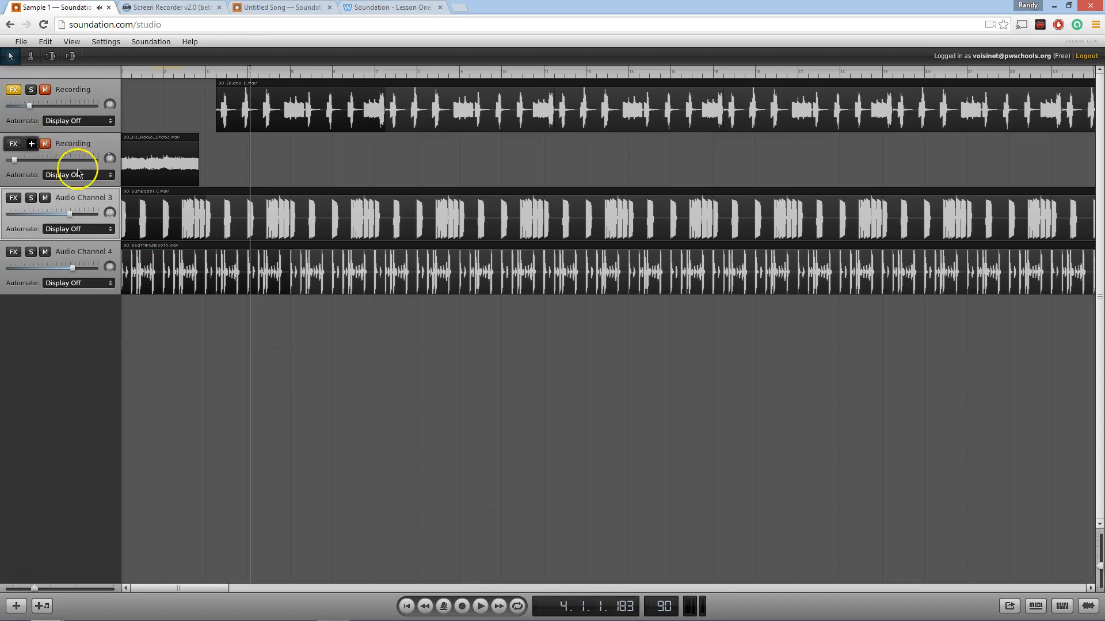
{"action": "left_click", "coordinate": [481, 608]}
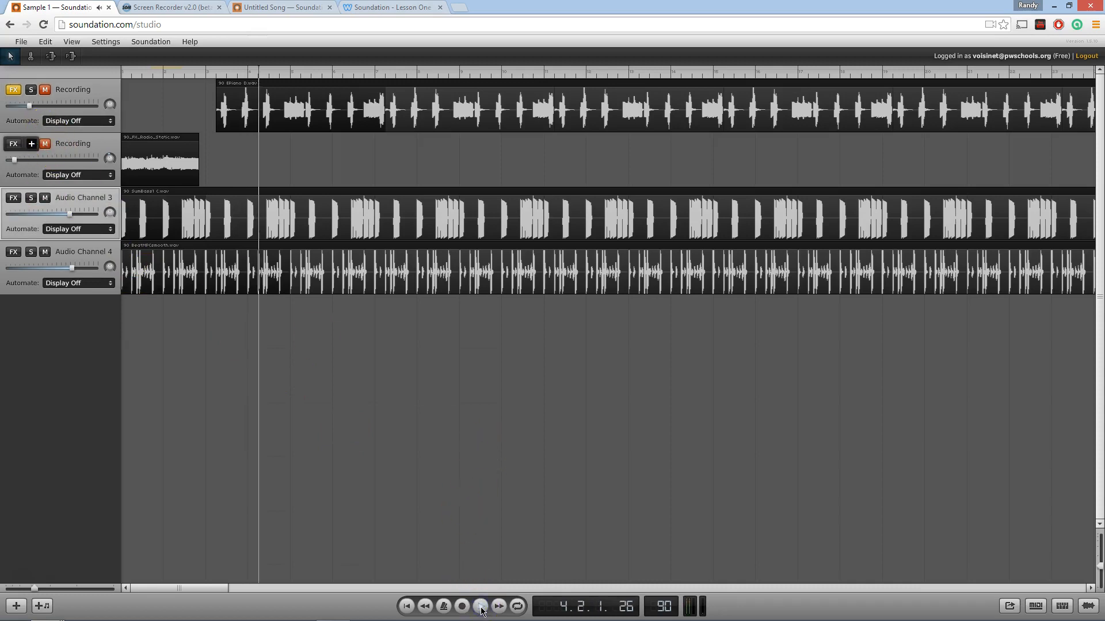
{"action": "left_click", "coordinate": [481, 607]}
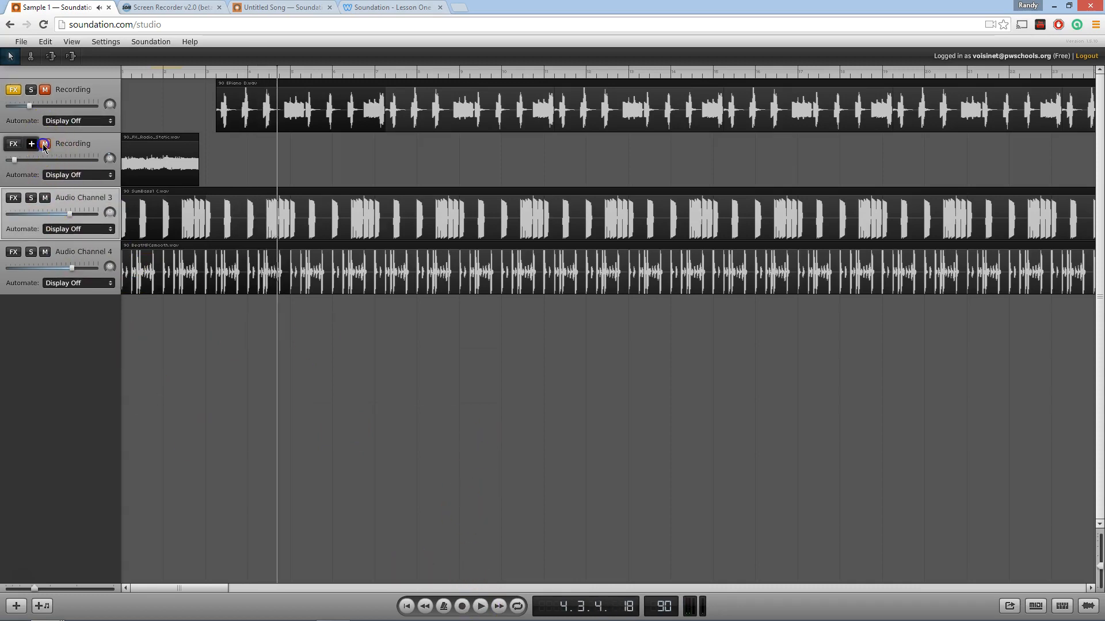
{"action": "left_click", "coordinate": [44, 90]}
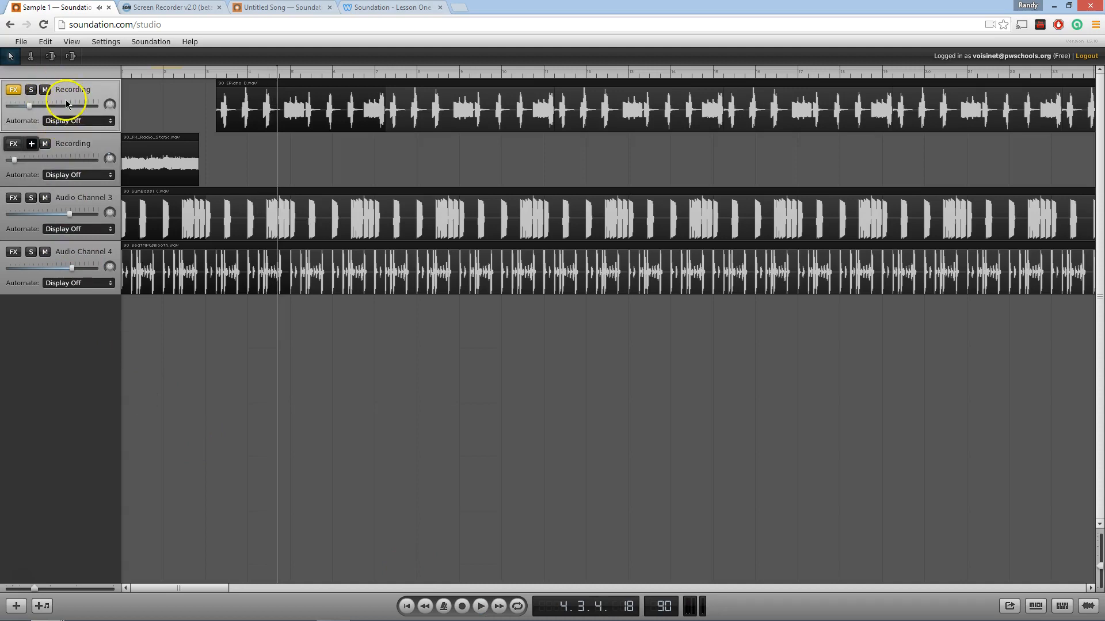
Step: Play from the middle of bar 5 and solo the first Recording track to audition it alone, stopping around bar 7
{"action": "left_click", "coordinate": [140, 71]}
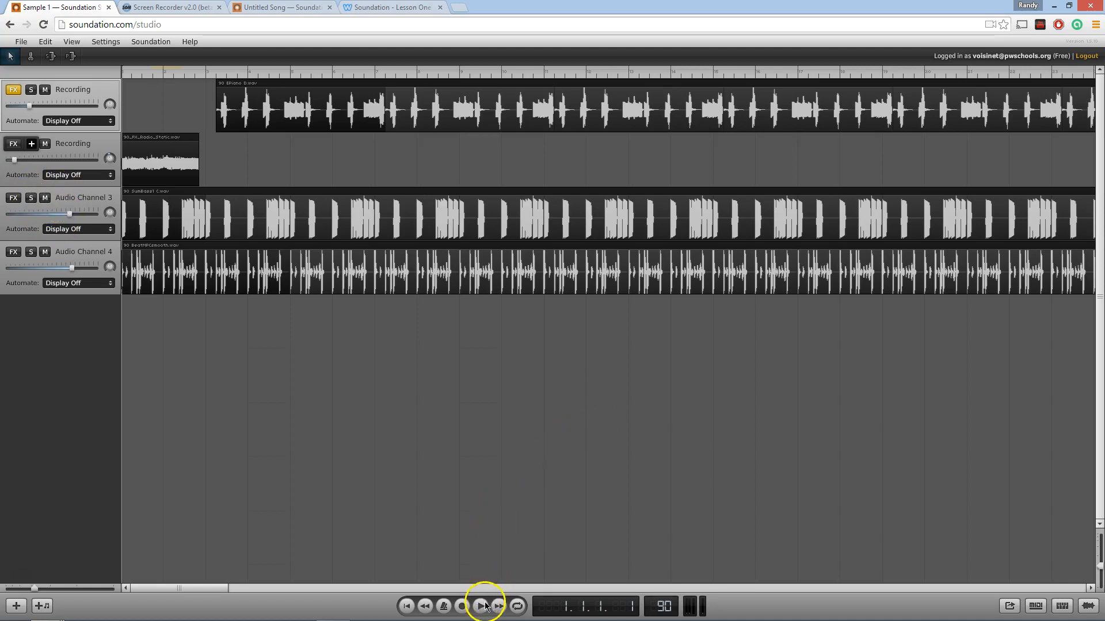
{"action": "left_click", "coordinate": [310, 71]}
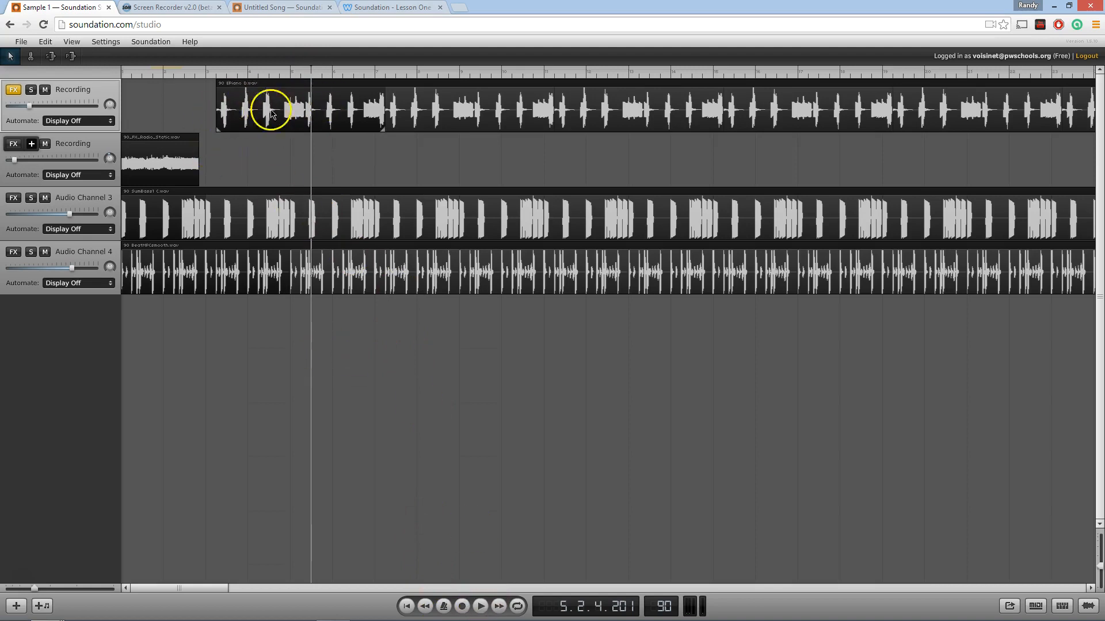
{"action": "left_click", "coordinate": [479, 607]}
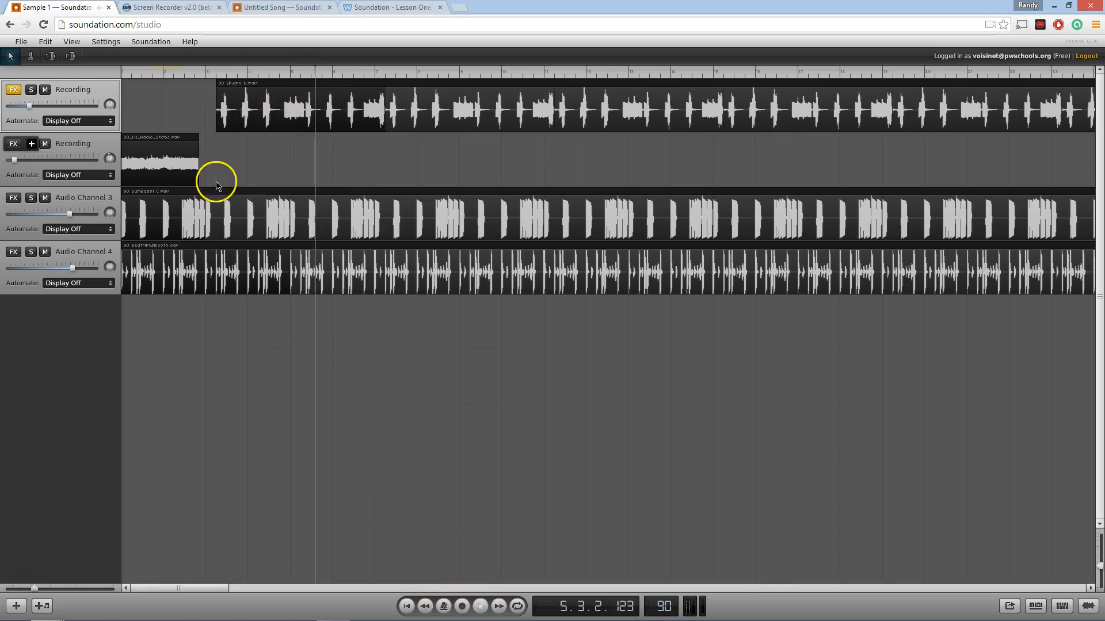
{"action": "left_click", "coordinate": [32, 90]}
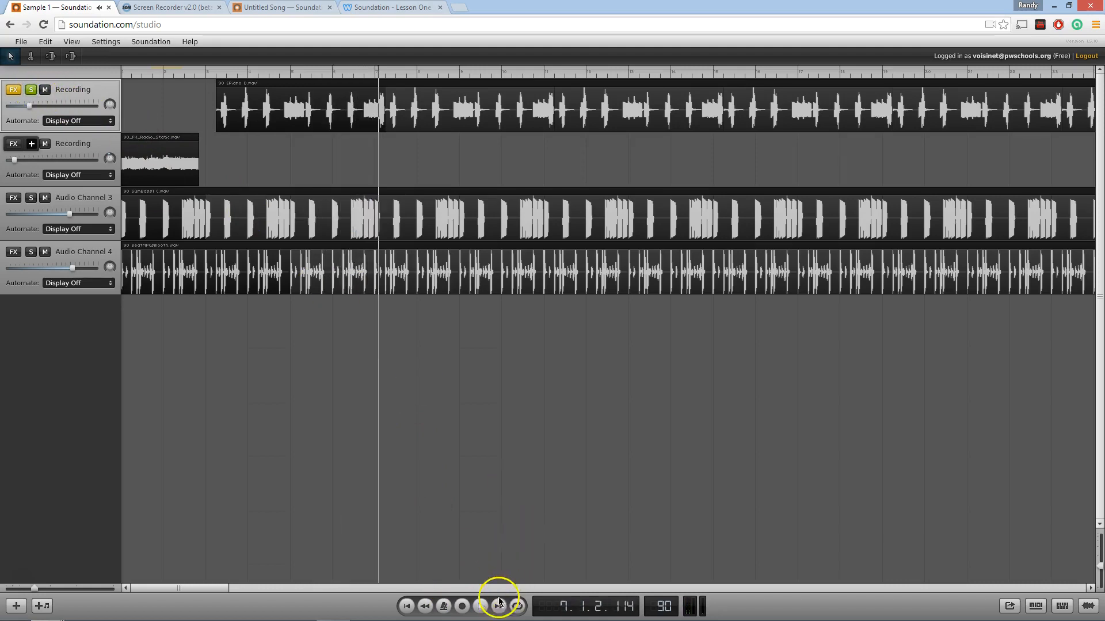
{"action": "left_click", "coordinate": [481, 607]}
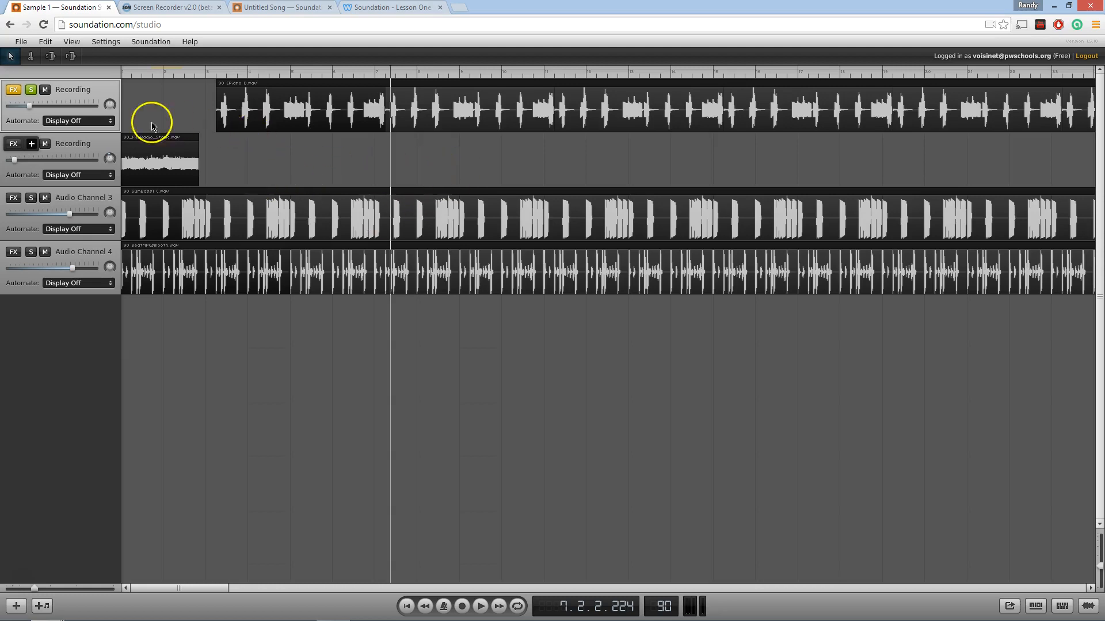
Step: Display Volume automation on the first Recording track, add a point at about bar 6 and raise it above the original level
{"action": "left_click", "coordinate": [98, 120]}
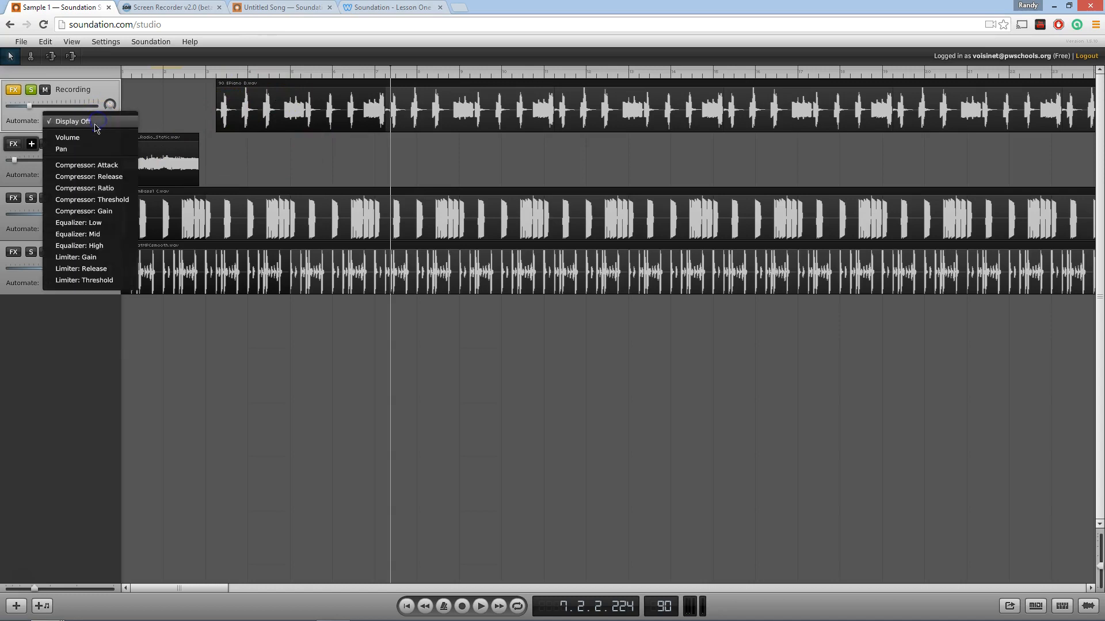
{"action": "left_click", "coordinate": [88, 138]}
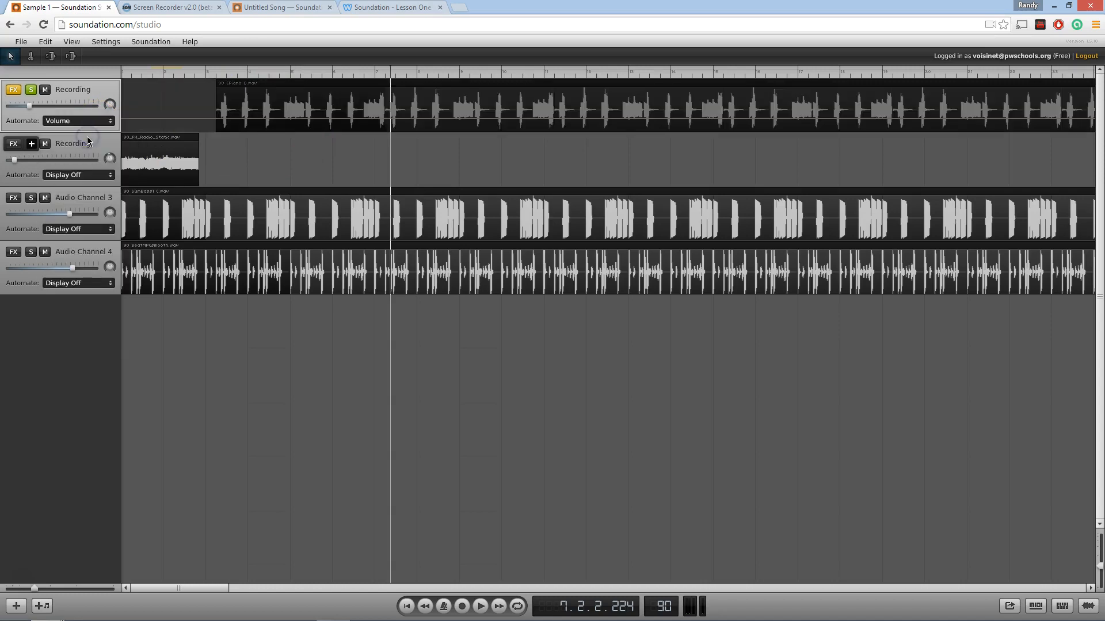
{"action": "left_click", "coordinate": [330, 119]}
{"action": "mouse_move", "coordinate": [331, 119]}
{"action": "left_mouse_down"}
{"action": "mouse_move", "coordinate": [327, 92]}
{"action": "mouse_move", "coordinate": [320, 114]}
{"action": "mouse_move", "coordinate": [336, 93]}
{"action": "mouse_move", "coordinate": [335, 104]}
{"action": "left_mouse_up"}
Step: Play the first Recording track, add a second volume point near bar 10 and remove it again
{"action": "left_click", "coordinate": [480, 607]}
{"action": "mouse_move", "coordinate": [495, 103]}
{"action": "left_mouse_down"}
{"action": "mouse_move", "coordinate": [499, 118]}
{"action": "mouse_move", "coordinate": [493, 104]}
{"action": "left_mouse_up"}
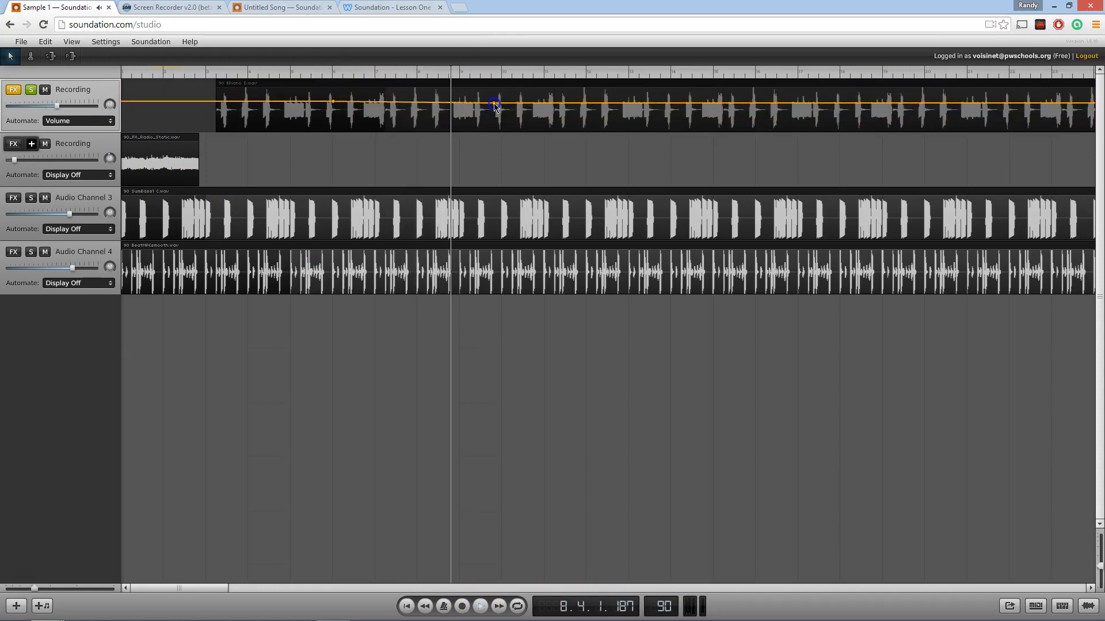
{"action": "double_click", "coordinate": [493, 104]}
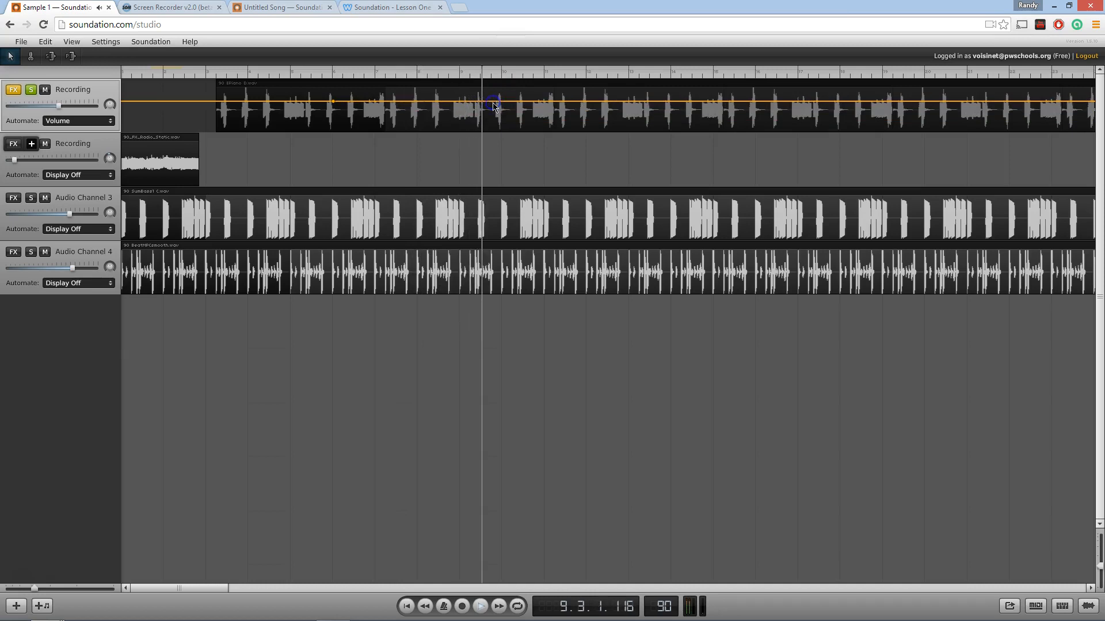
Step: Lower the volume line, stop playback, and shape four volume points between bars 5 and 8 that dip, rise and drop
{"action": "left_click_drag", "start_coordinate": [334, 102], "coordinate": [340, 120]}
{"action": "left_click", "coordinate": [482, 607]}
{"action": "left_click", "coordinate": [316, 73]}
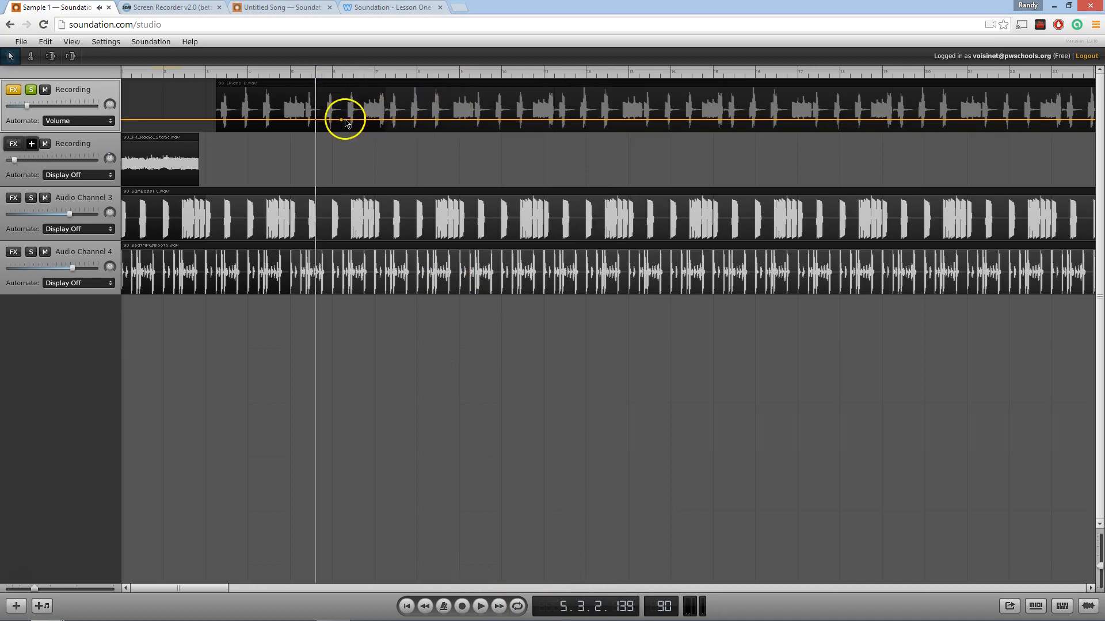
{"action": "left_click_drag", "start_coordinate": [342, 124], "coordinate": [423, 126]}
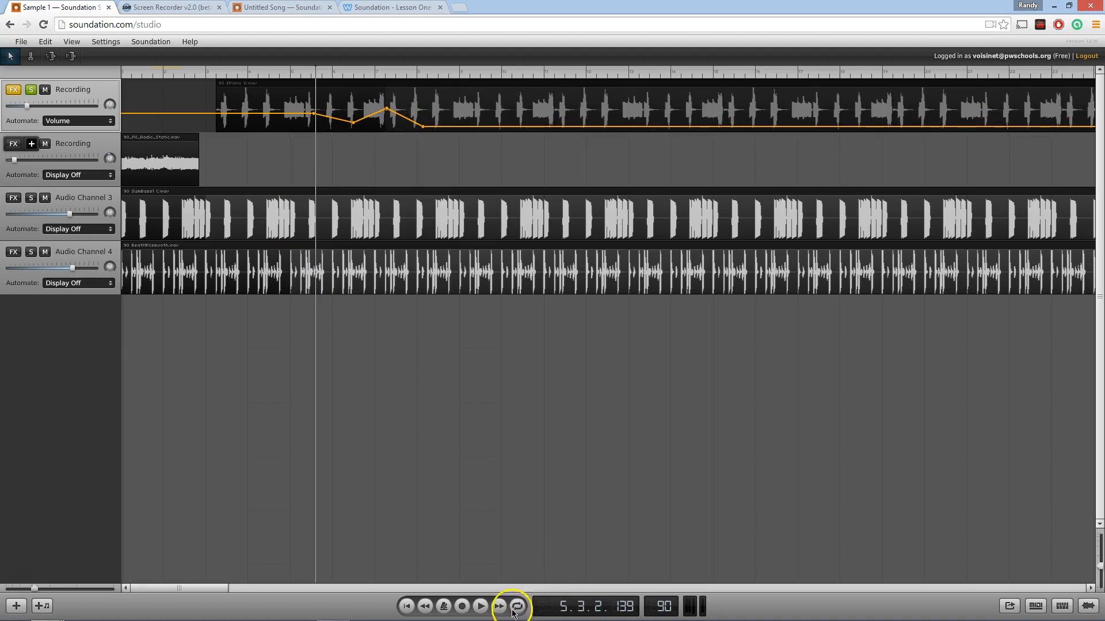
Step: Play the automated section from bar 5, start recording onto the first track around bar 7, and stop
{"action": "left_click", "coordinate": [488, 609]}
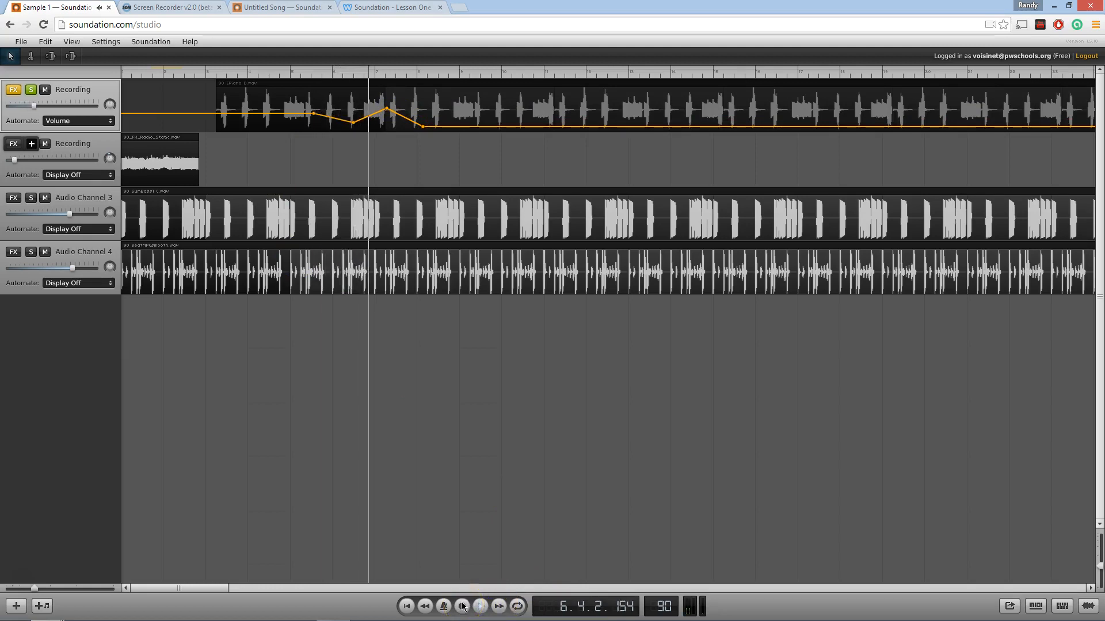
{"action": "left_click", "coordinate": [462, 606]}
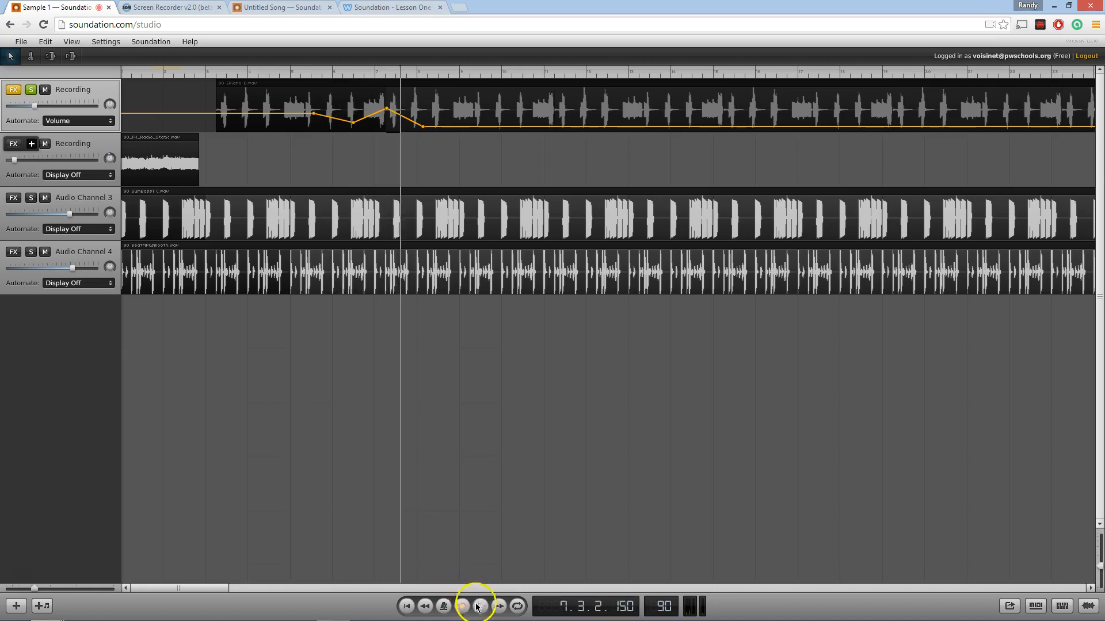
{"action": "left_click", "coordinate": [480, 609]}
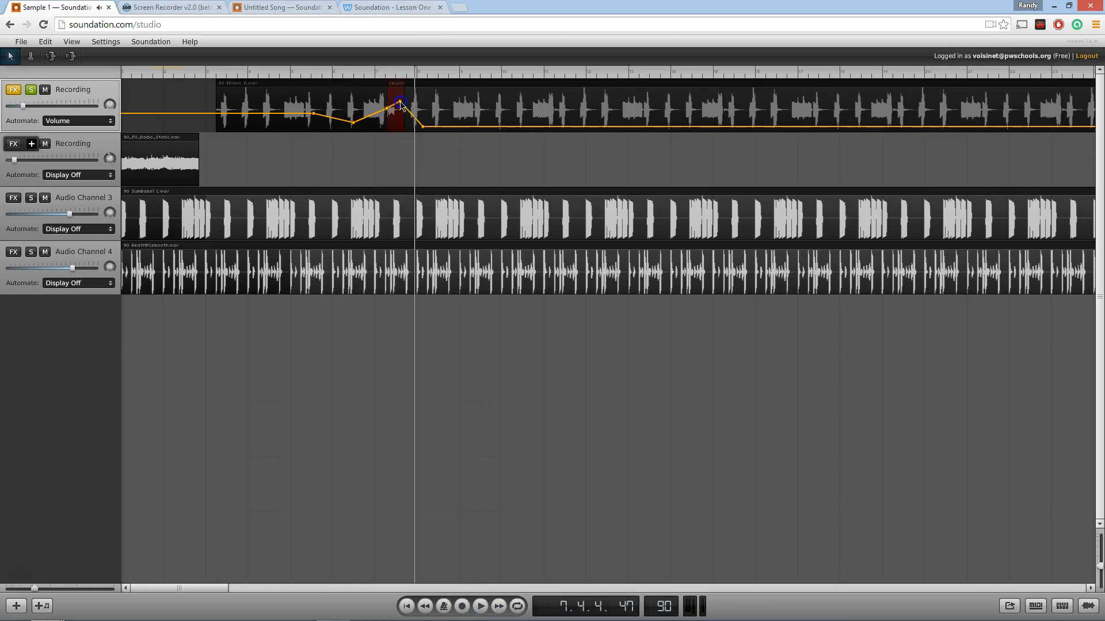
Step: Turn off the first Recording track's automation display and delete the short recorded clip at bar 7
{"action": "left_click", "coordinate": [409, 105]}
{"action": "left_click", "coordinate": [397, 126]}
{"action": "left_click", "coordinate": [86, 122]}
{"action": "left_click", "coordinate": [90, 138]}
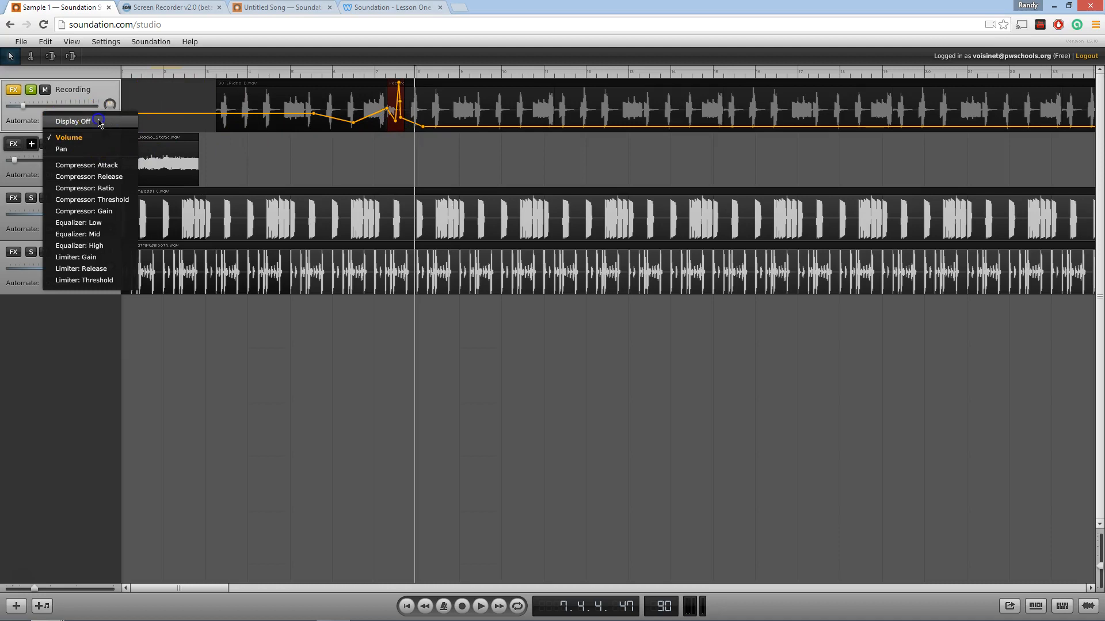
{"action": "left_click", "coordinate": [100, 122]}
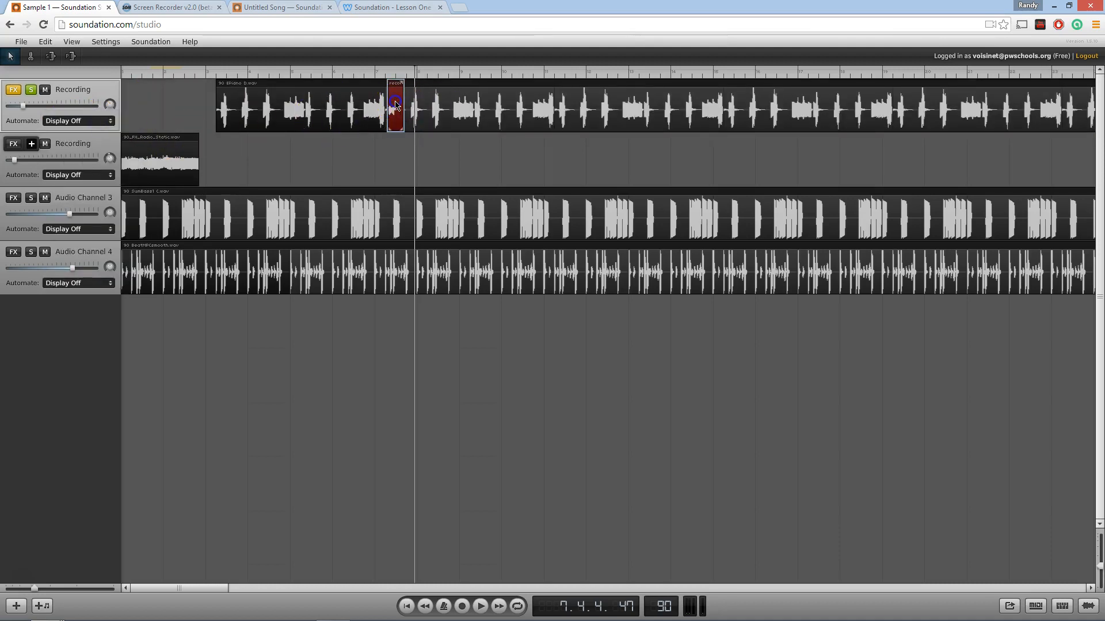
{"action": "key", "text": "Delete"}
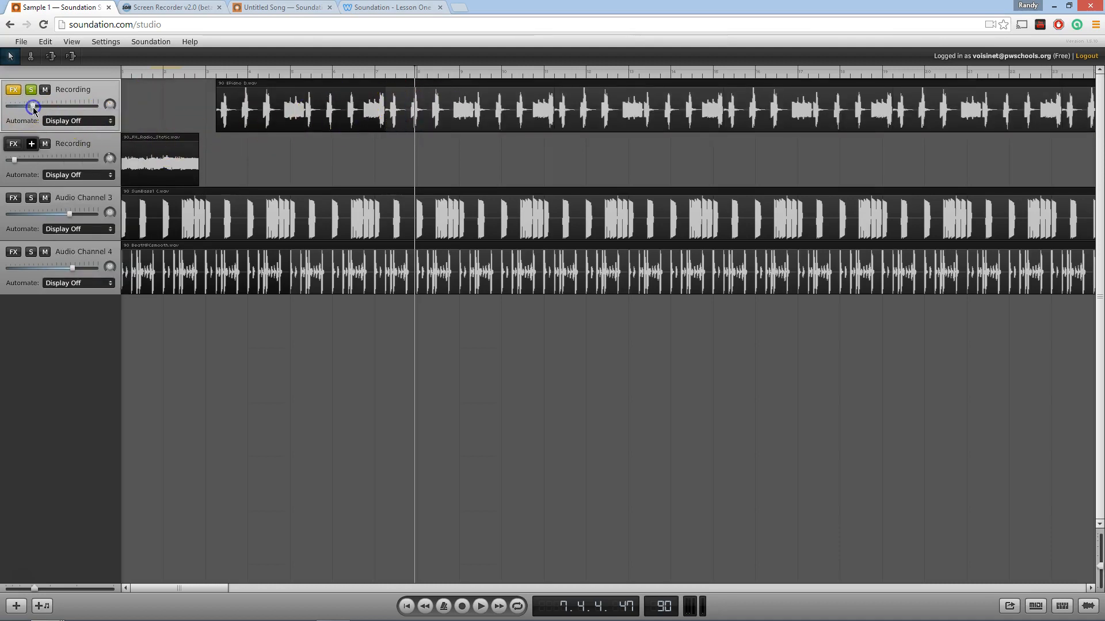
Step: Raise the first Recording track's volume to nearly the middle of its slider and display its Volume automation again
{"action": "left_click_drag", "start_coordinate": [27, 107], "coordinate": [48, 106]}
{"action": "left_click", "coordinate": [80, 121]}
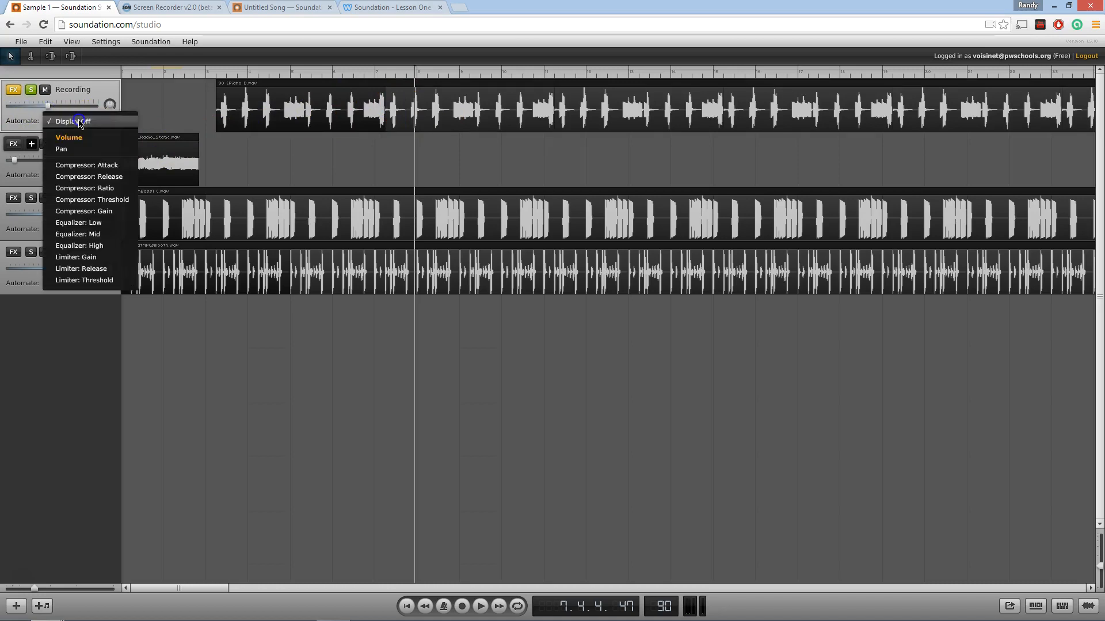
{"action": "left_click", "coordinate": [63, 134]}
{"action": "left_click", "coordinate": [369, 112]}
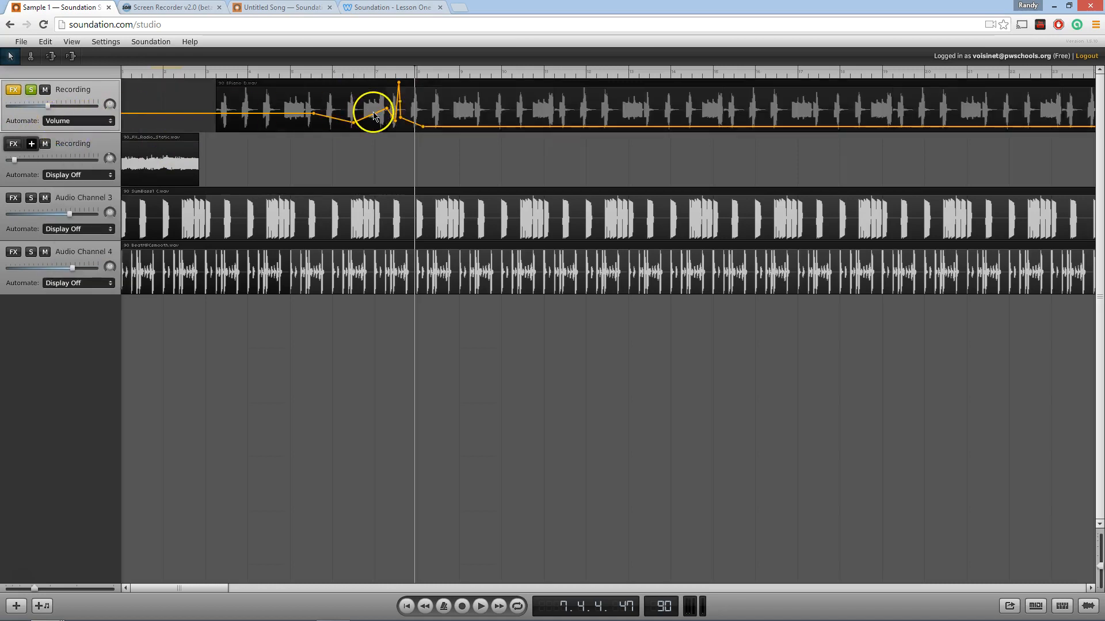
Step: Switch the first Recording track's automation to Pan and add a pan point near the centre just before bar 5
{"action": "left_click", "coordinate": [93, 121]}
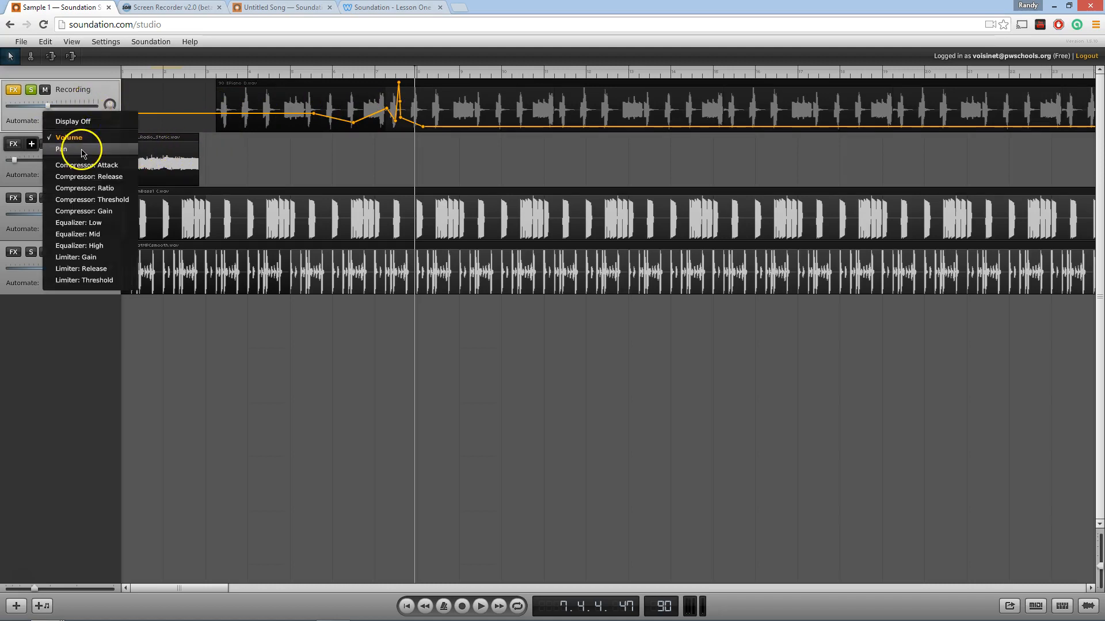
{"action": "left_click", "coordinate": [82, 151]}
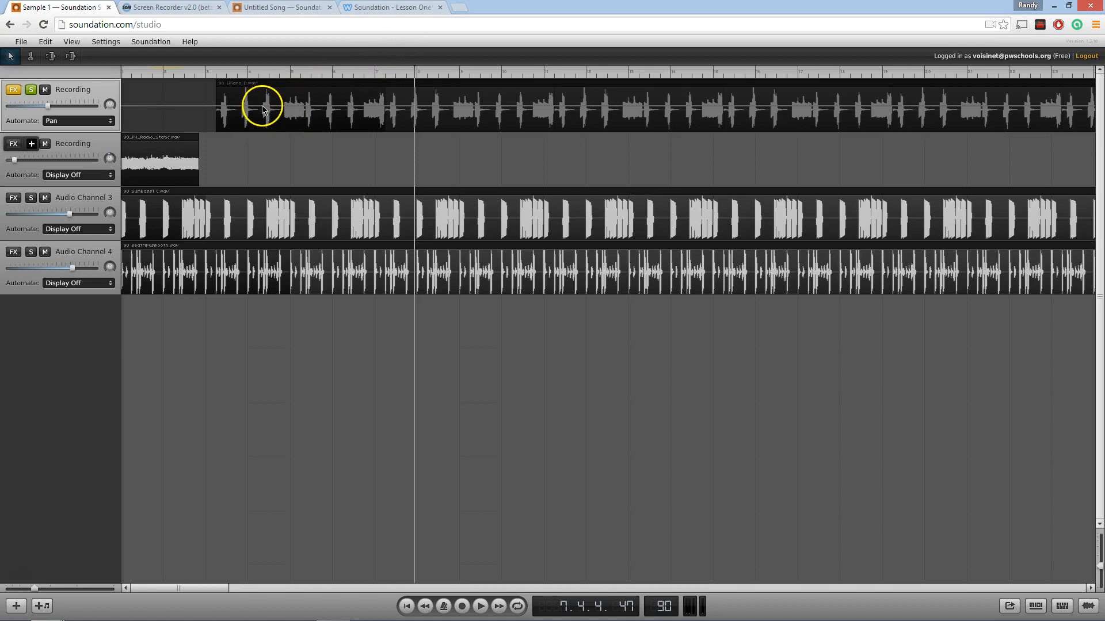
{"action": "mouse_move", "coordinate": [264, 106]}
{"action": "left_mouse_down"}
{"action": "mouse_move", "coordinate": [266, 117]}
{"action": "mouse_move", "coordinate": [266, 96]}
{"action": "mouse_move", "coordinate": [286, 121]}
{"action": "mouse_move", "coordinate": [287, 108]}
{"action": "left_mouse_up"}
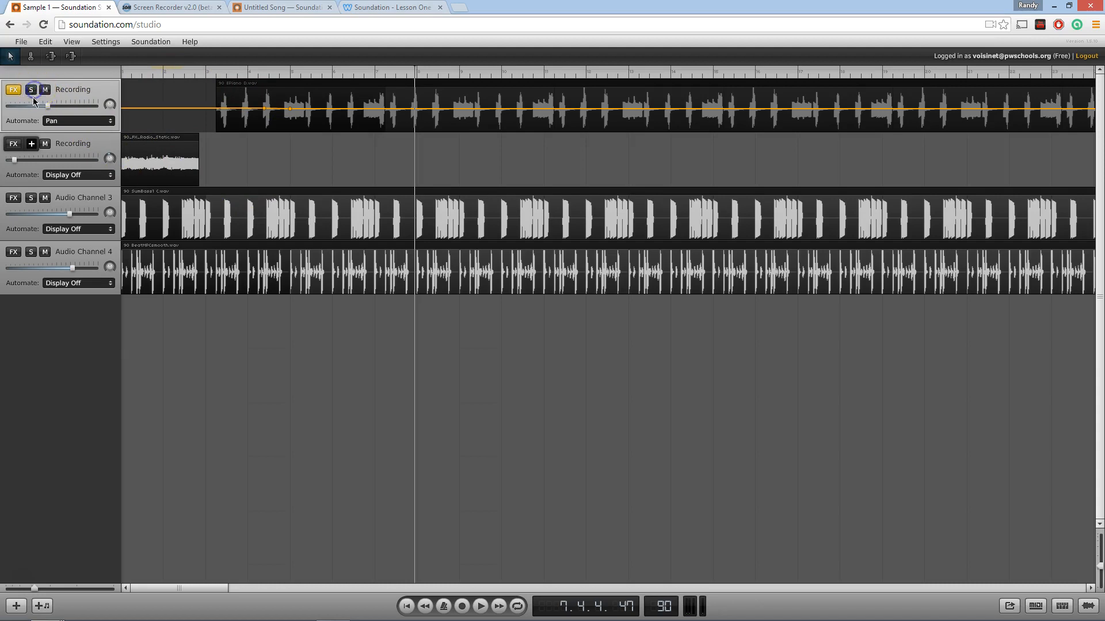
Step: Solo Audio Channel 3 and play it from around bar 7 to hear the track without effects
{"action": "left_click", "coordinate": [32, 201]}
{"action": "left_click", "coordinate": [480, 607]}
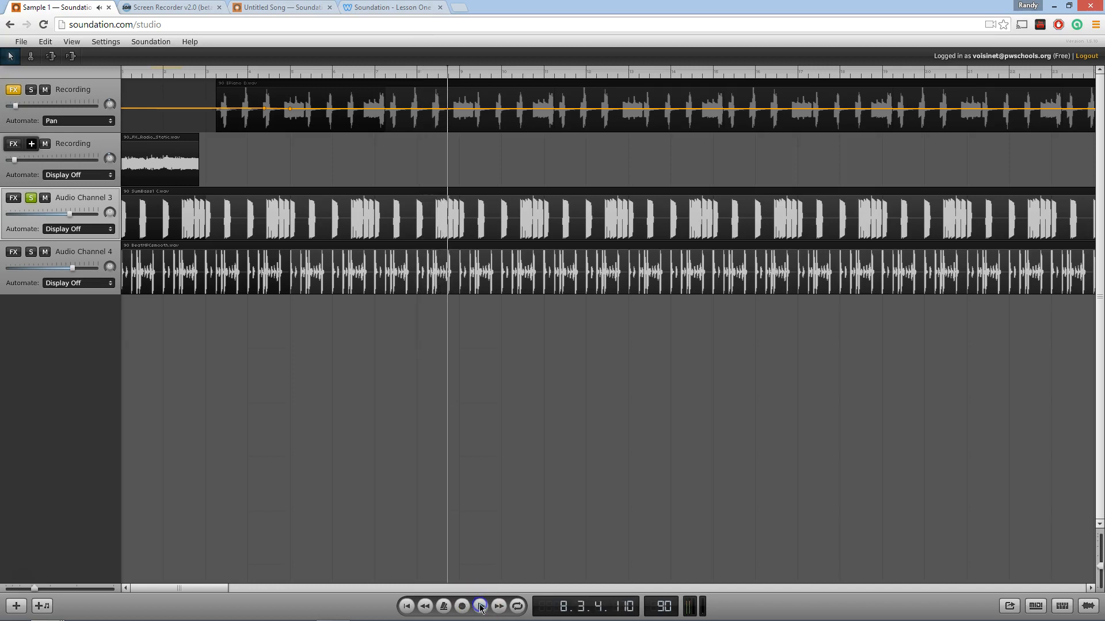
Step: Add a Distortion effect to Audio Channel 3 and play a short section of the track with it
{"action": "left_click", "coordinate": [12, 200]}
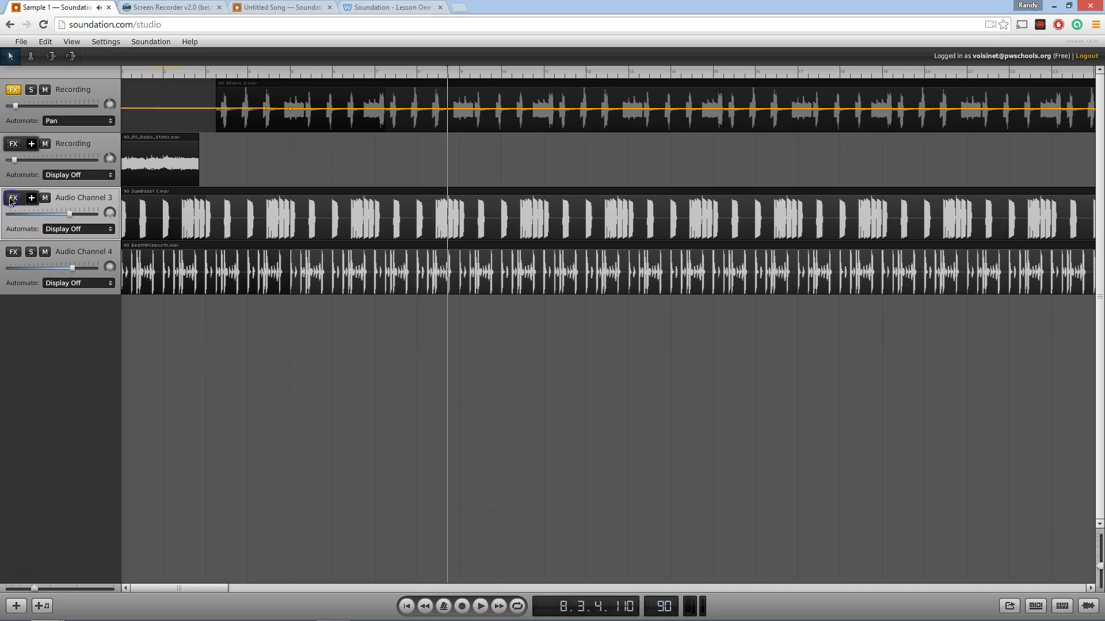
{"action": "left_click", "coordinate": [31, 198]}
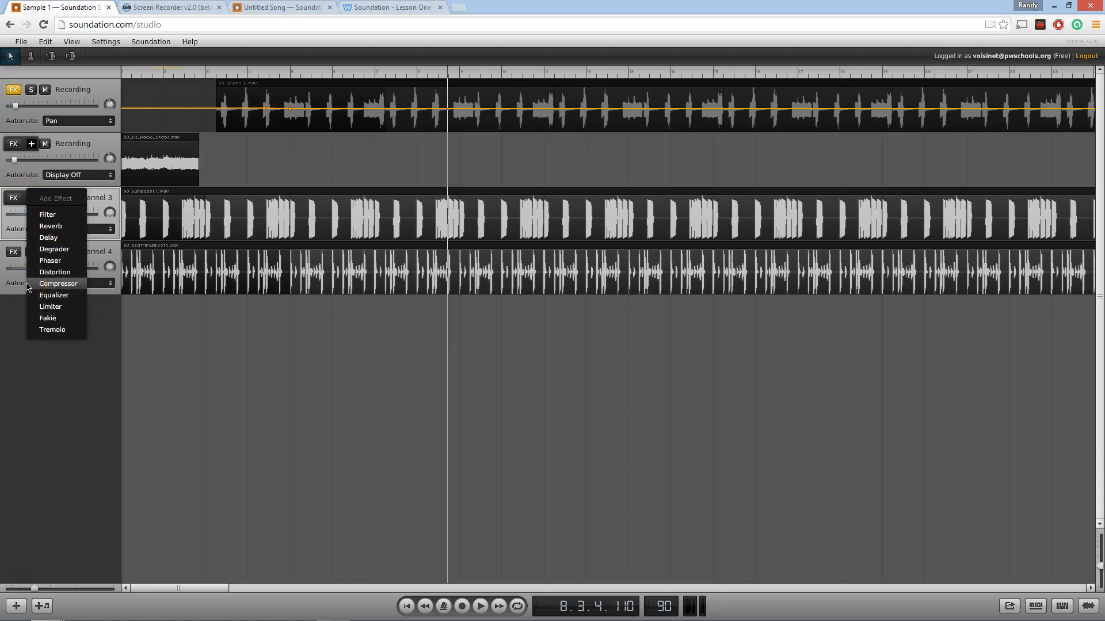
{"action": "left_click", "coordinate": [55, 273]}
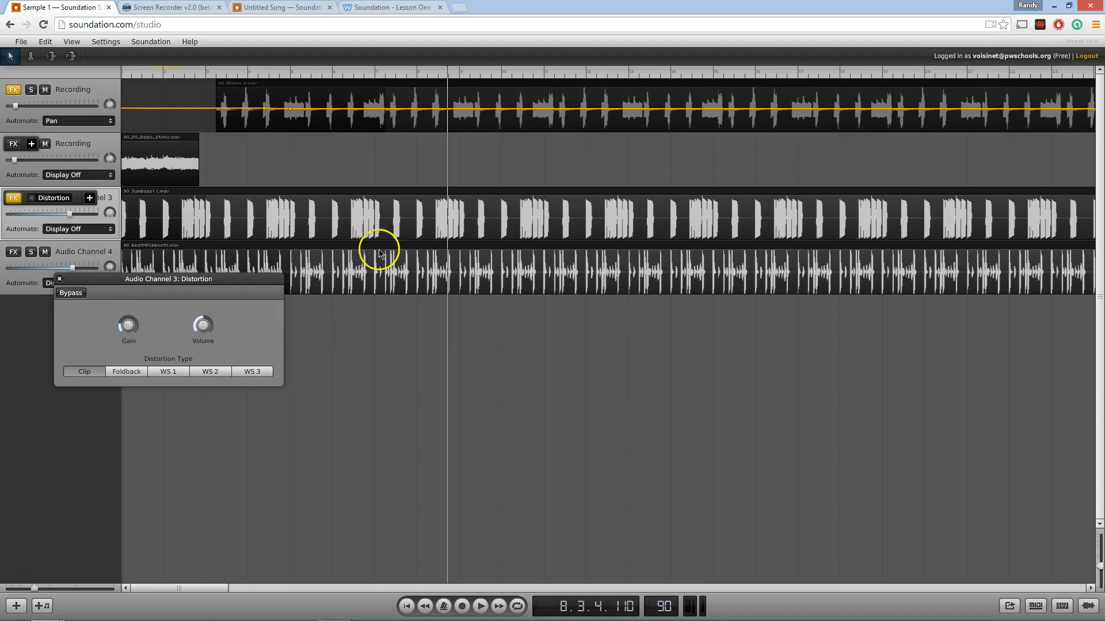
{"action": "left_click", "coordinate": [481, 608]}
{"action": "left_click", "coordinate": [478, 610]}
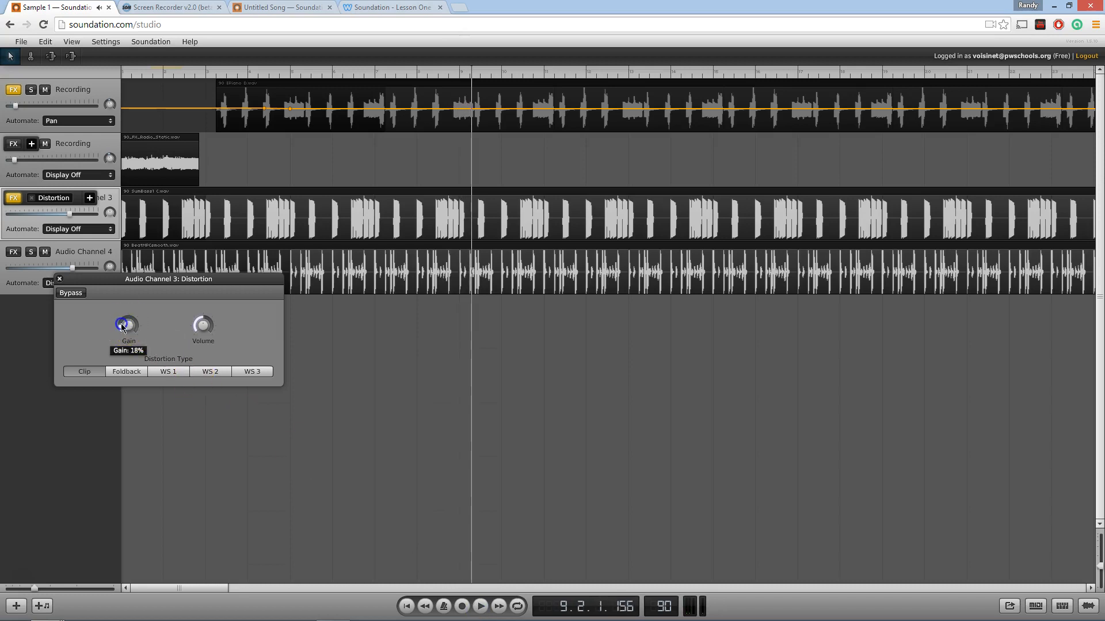
Step: Try the WS 1 and WS 2 distortion types on Audio Channel 3, playing the track to hear them
{"action": "left_click", "coordinate": [168, 371]}
{"action": "left_click", "coordinate": [481, 607]}
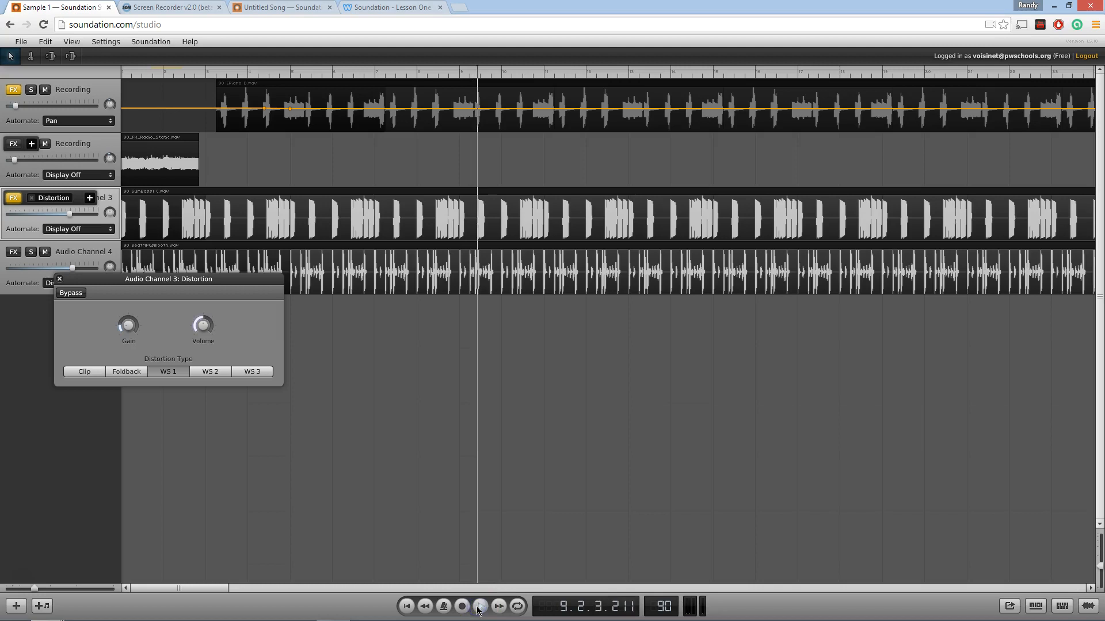
{"action": "left_click", "coordinate": [232, 374]}
{"action": "left_click", "coordinate": [227, 374]}
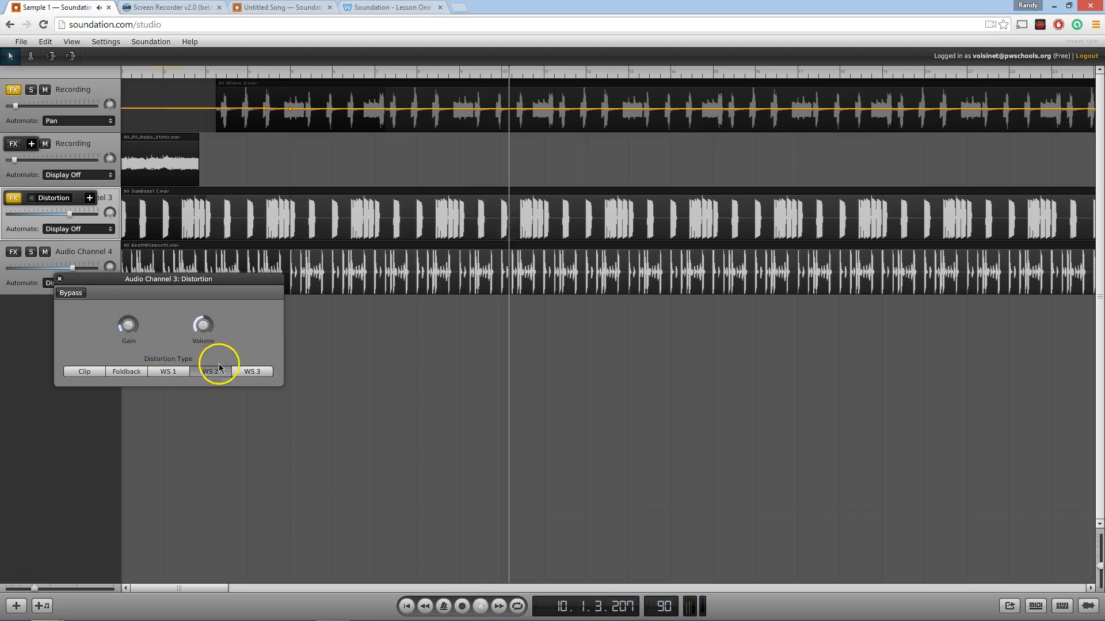
{"action": "left_click", "coordinate": [482, 610]}
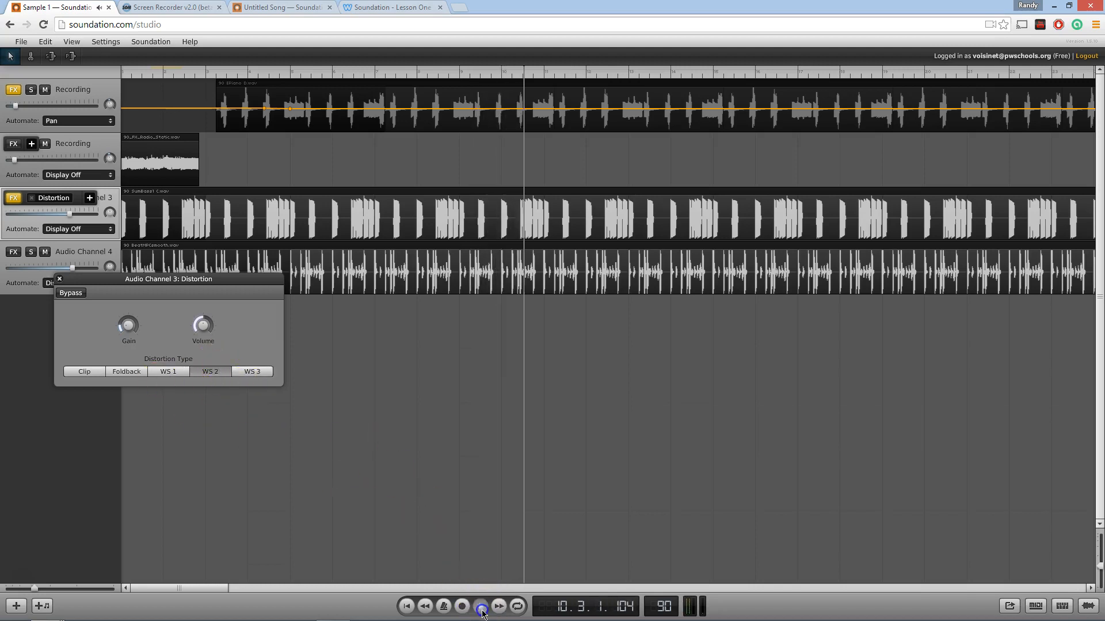
Step: Close the Distortion settings and remove the Distortion effect from Audio Channel 3
{"action": "left_click", "coordinate": [59, 278]}
{"action": "left_click", "coordinate": [50, 205]}
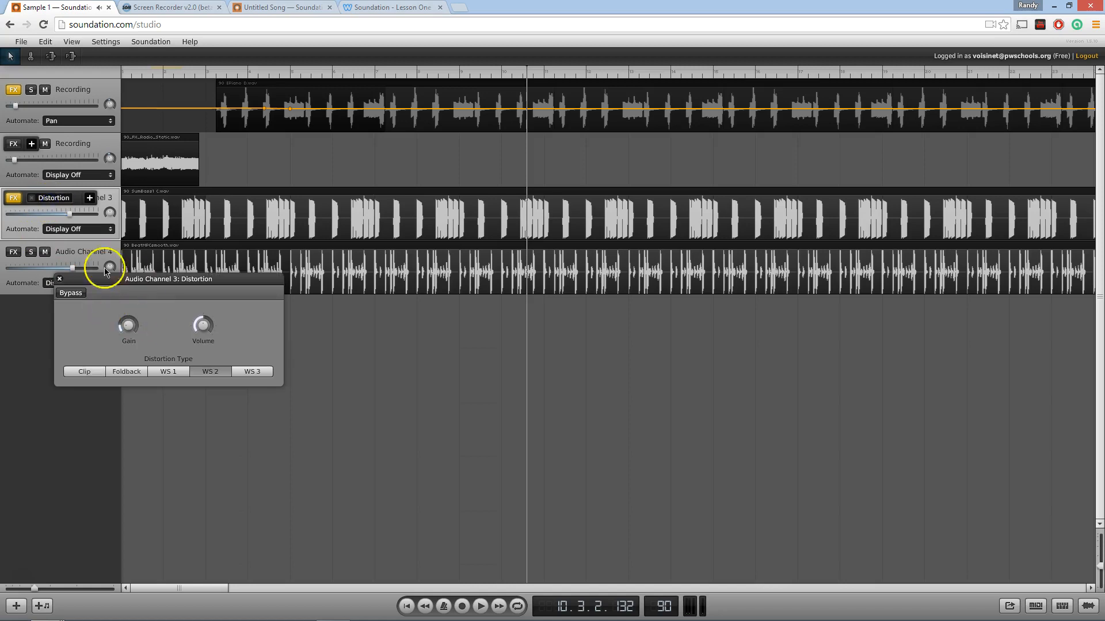
{"action": "left_click", "coordinate": [59, 279]}
{"action": "left_click", "coordinate": [32, 198]}
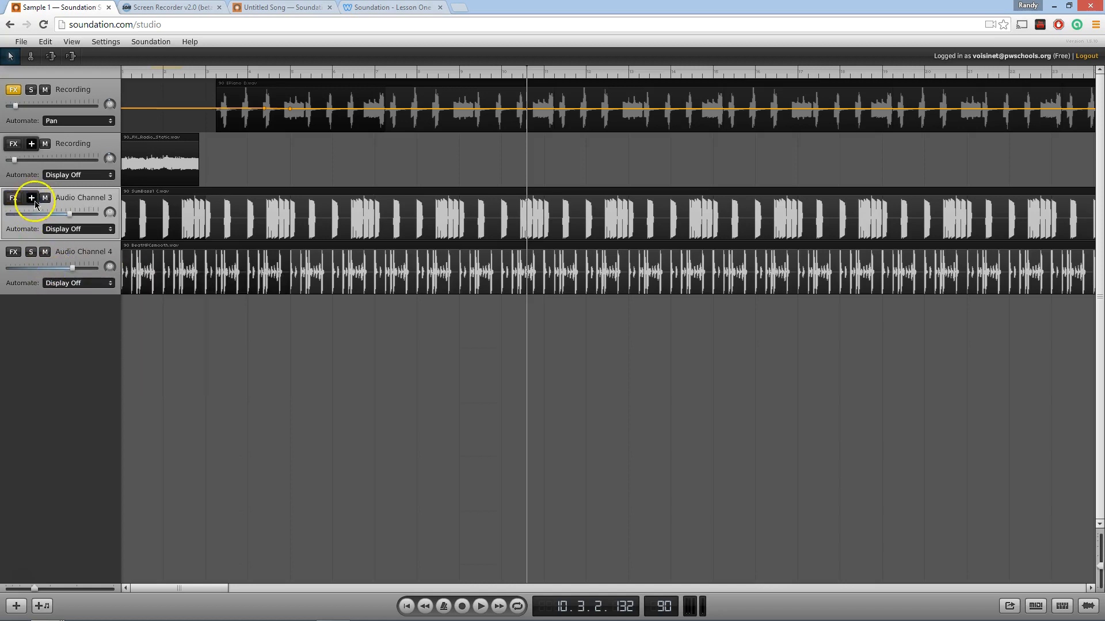
Step: Add a Reverb effect to Audio Channel 3 and start playback from around bar 10
{"action": "left_click", "coordinate": [34, 200]}
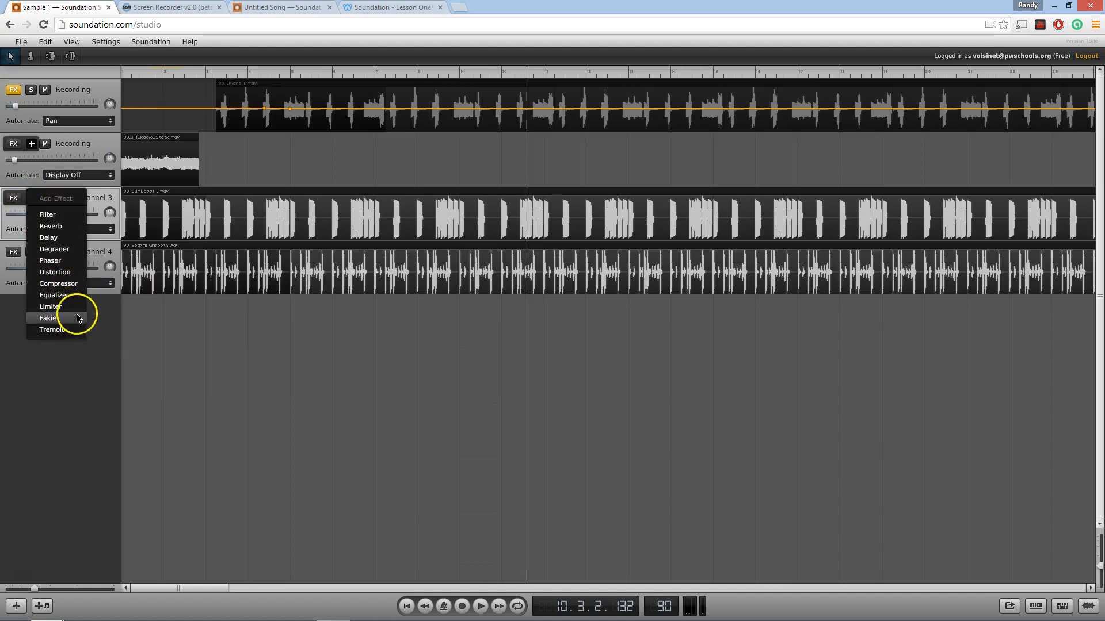
{"action": "left_click", "coordinate": [51, 227]}
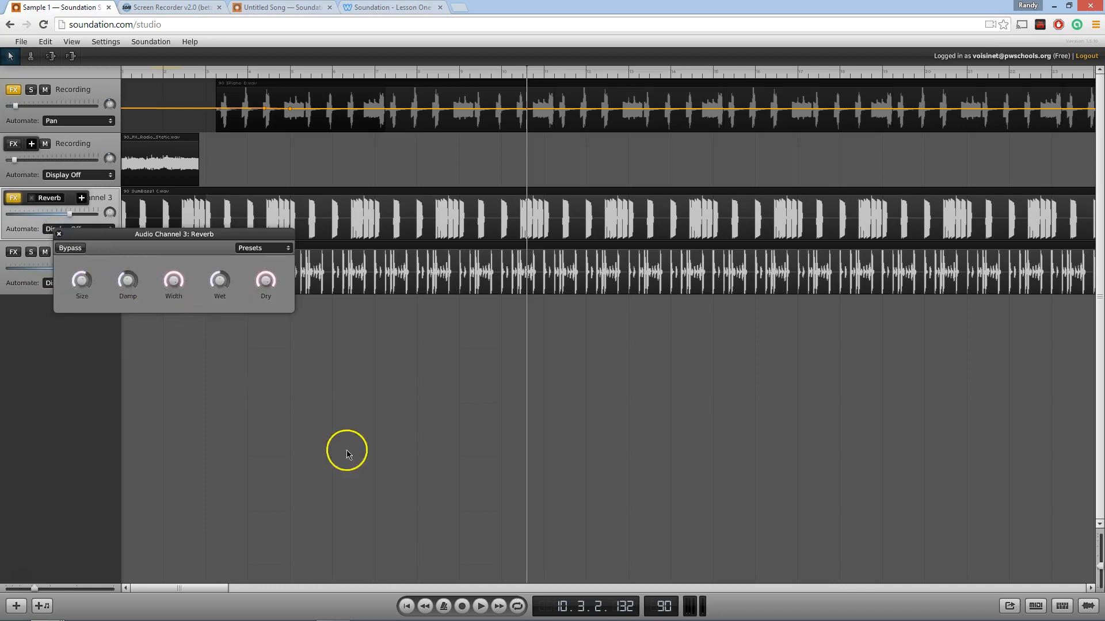
{"action": "left_click", "coordinate": [482, 609]}
Step: Lower the reverb's Size and Width during playback, then stop and close the Reverb settings
{"action": "left_click_drag", "start_coordinate": [86, 280], "coordinate": [71, 296]}
{"action": "left_click", "coordinate": [180, 276]}
{"action": "left_click_drag", "start_coordinate": [177, 283], "coordinate": [176, 311]}
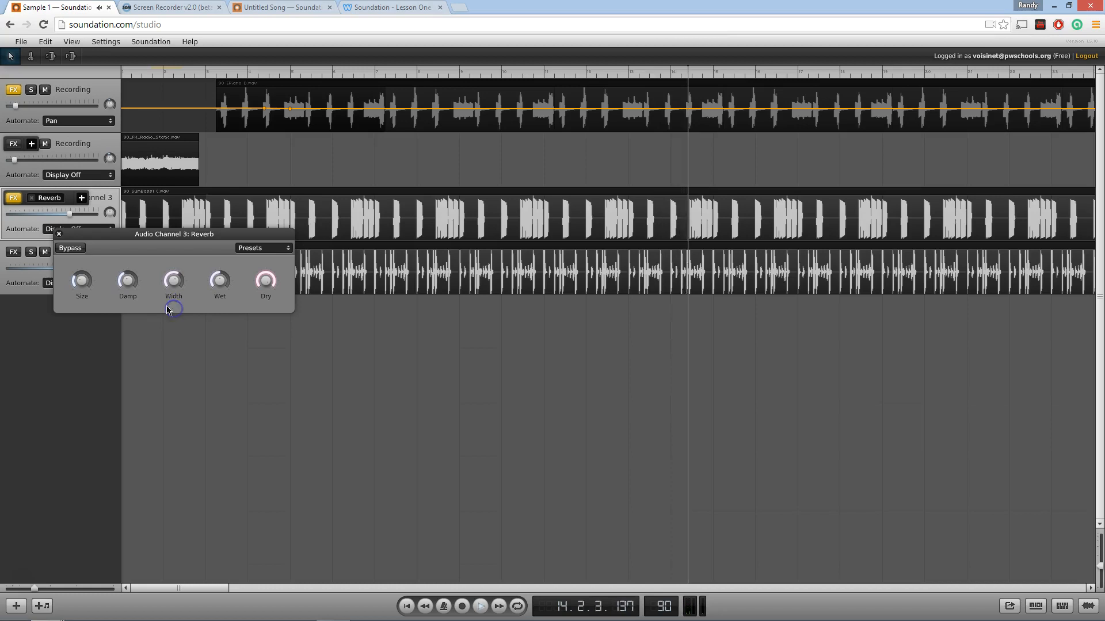
{"action": "left_click", "coordinate": [477, 606]}
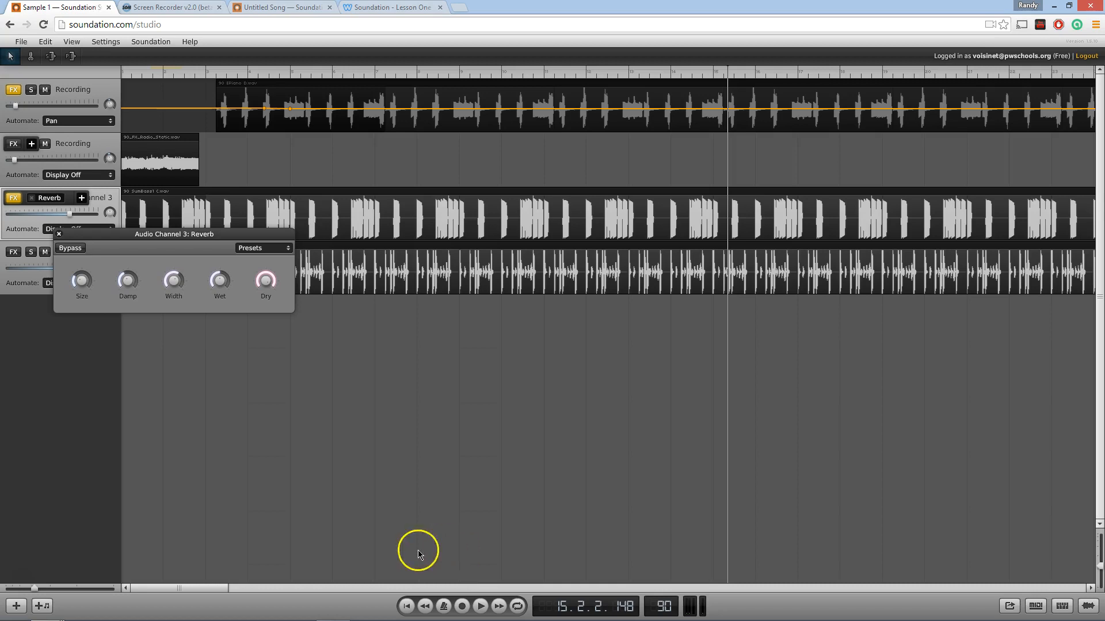
{"action": "left_click", "coordinate": [59, 235]}
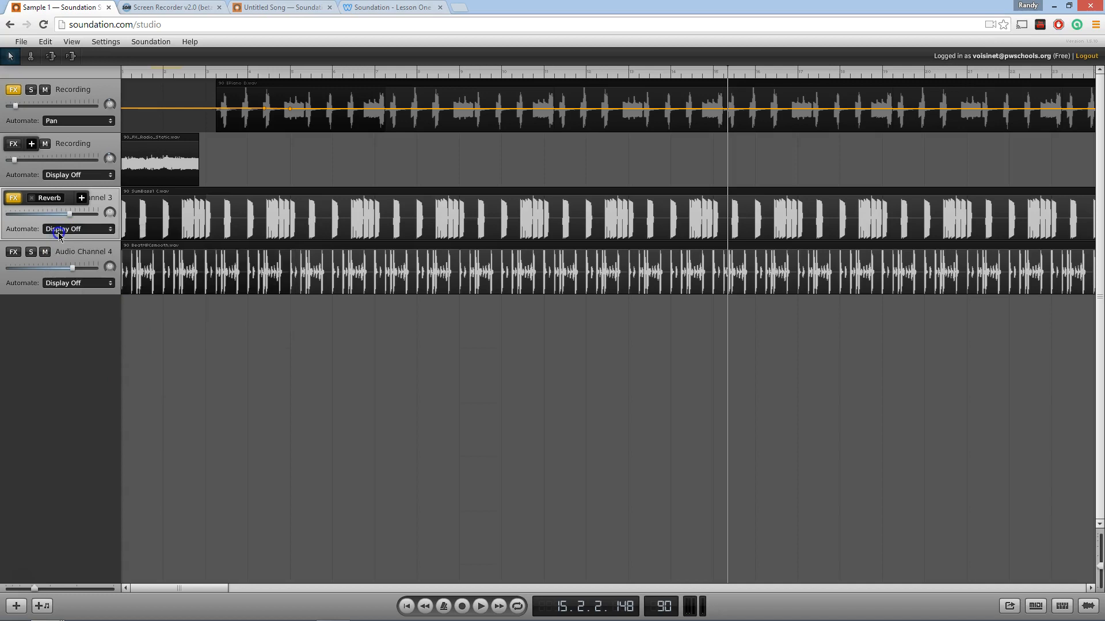
Step: Return the playhead to the start of the song, collapse the second Recording track's effects list, and play all tracks
{"action": "left_click_drag", "start_coordinate": [197, 69], "coordinate": [121, 68]}
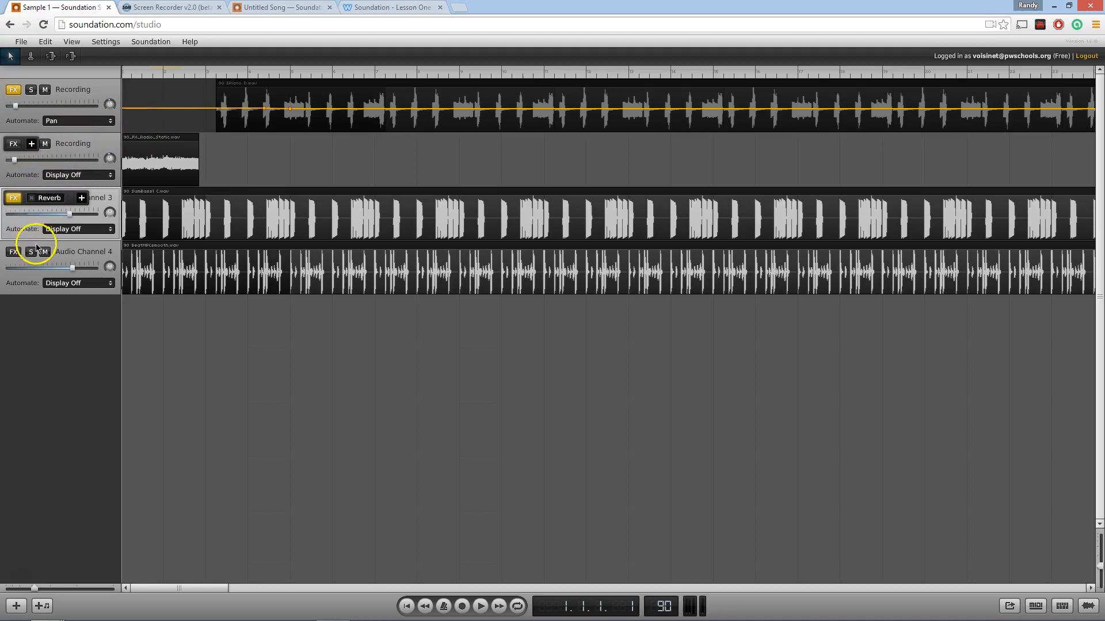
{"action": "left_click", "coordinate": [26, 167]}
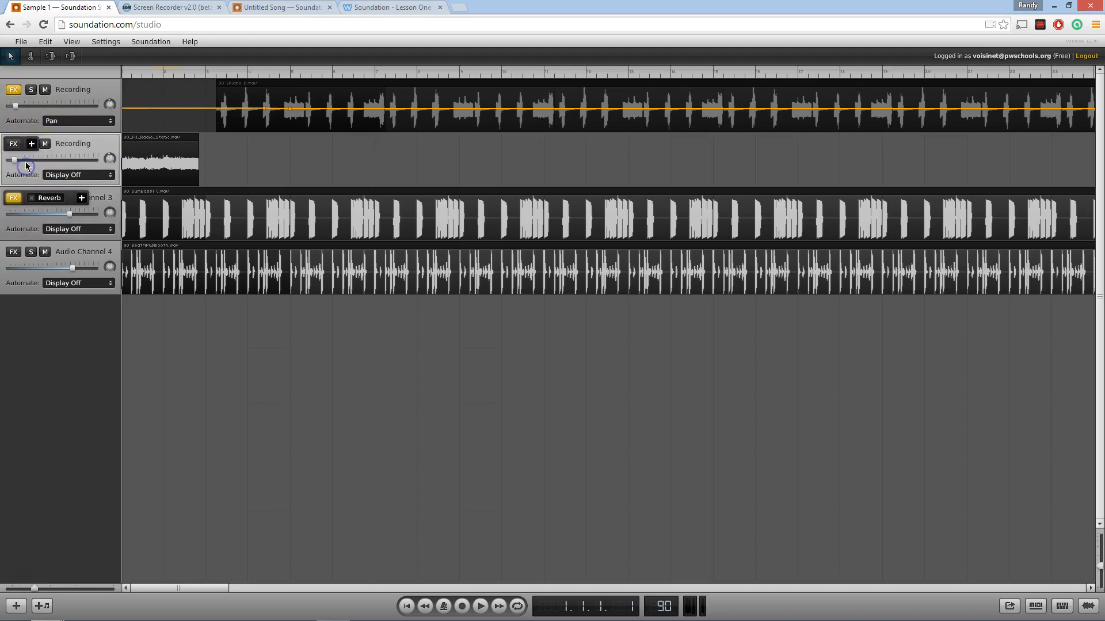
{"action": "left_click", "coordinate": [18, 141]}
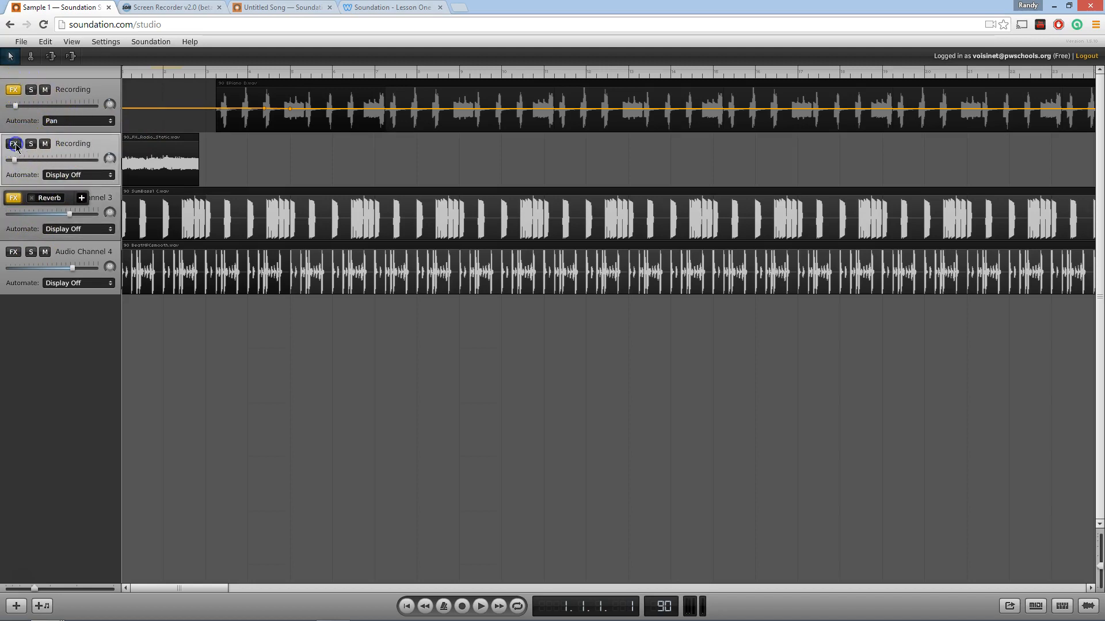
{"action": "left_click", "coordinate": [481, 606]}
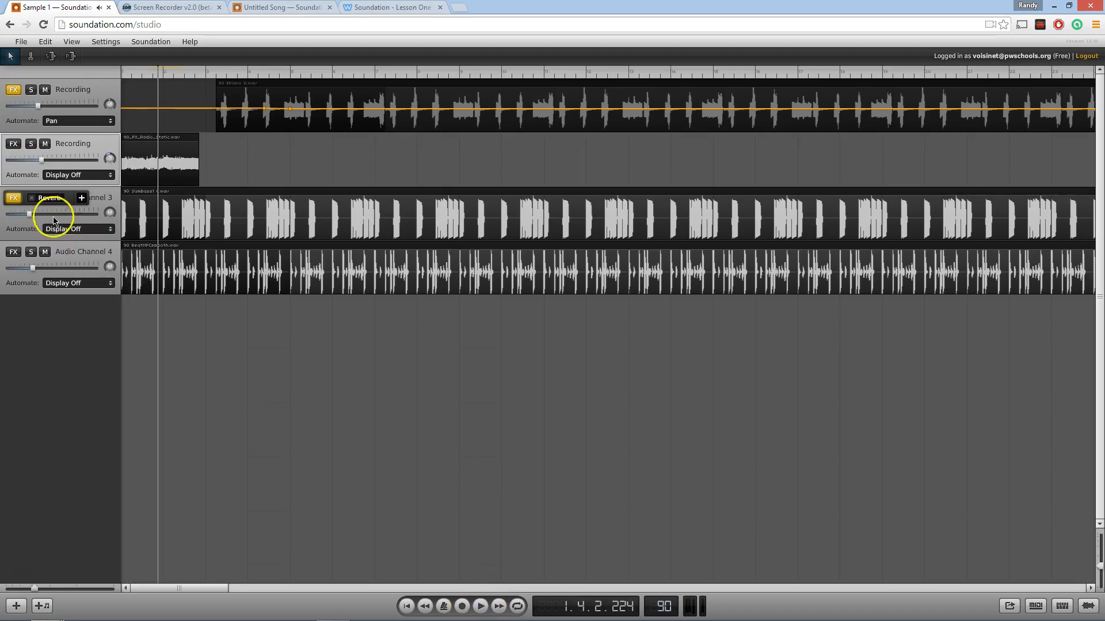
Step: Collapse Audio Channel 3's effects list and reset the playhead to the start of the song for playback
{"action": "left_click", "coordinate": [14, 202]}
{"action": "left_click", "coordinate": [122, 71]}
{"action": "left_click", "coordinate": [480, 607]}
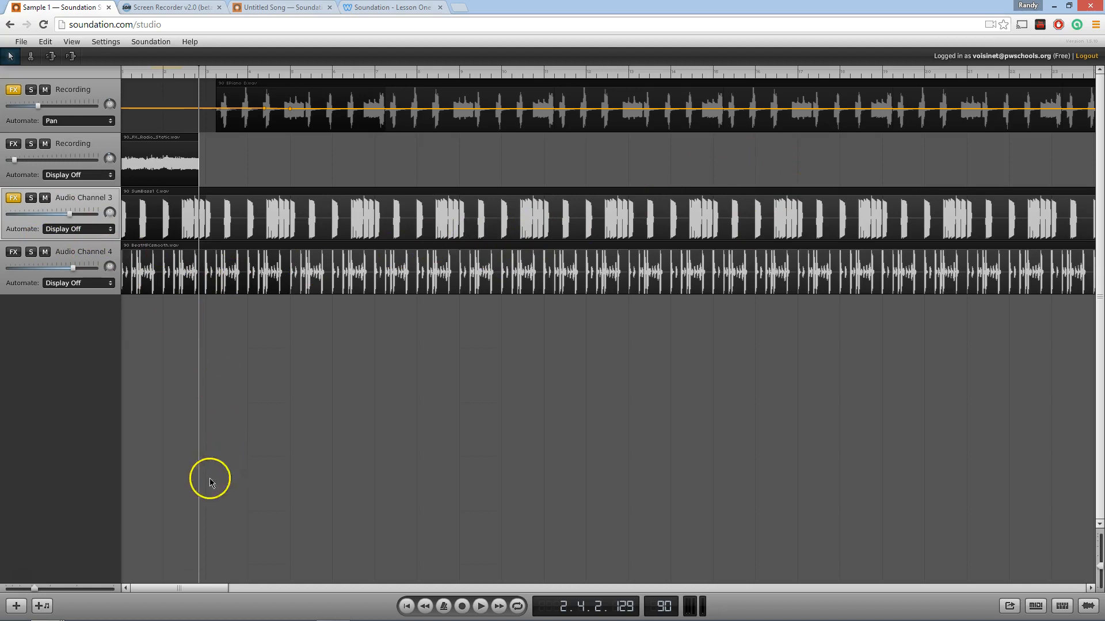
Step: Show the Master Channel beneath the tracks, with the end of the song in view
{"action": "left_click_drag", "start_coordinate": [161, 586], "coordinate": [197, 582]}
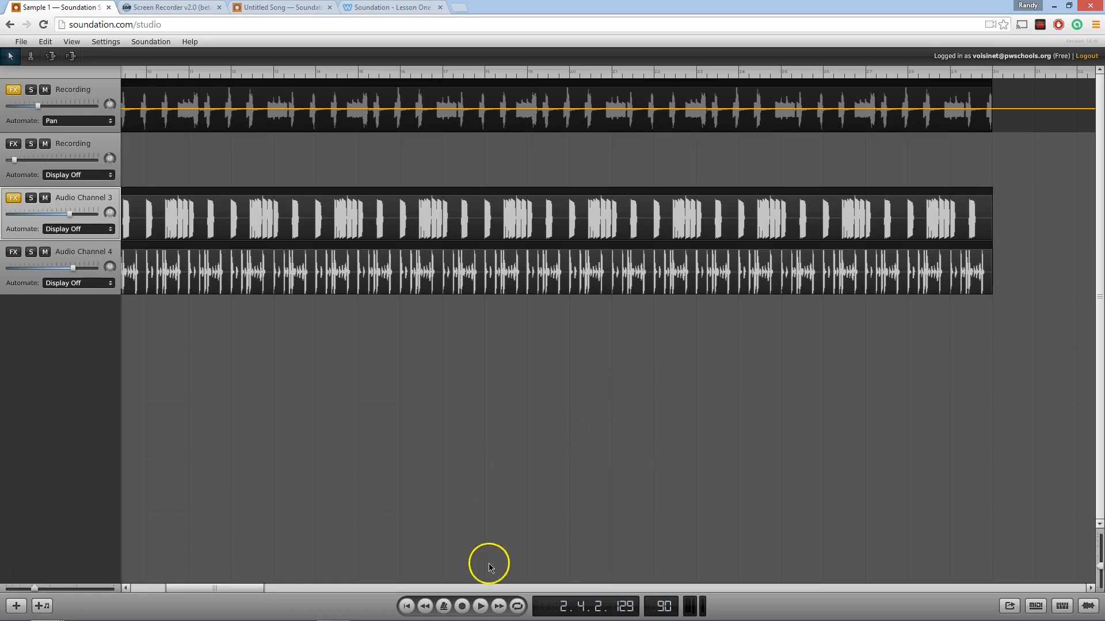
{"action": "left_click_drag", "start_coordinate": [254, 587], "coordinate": [270, 584]}
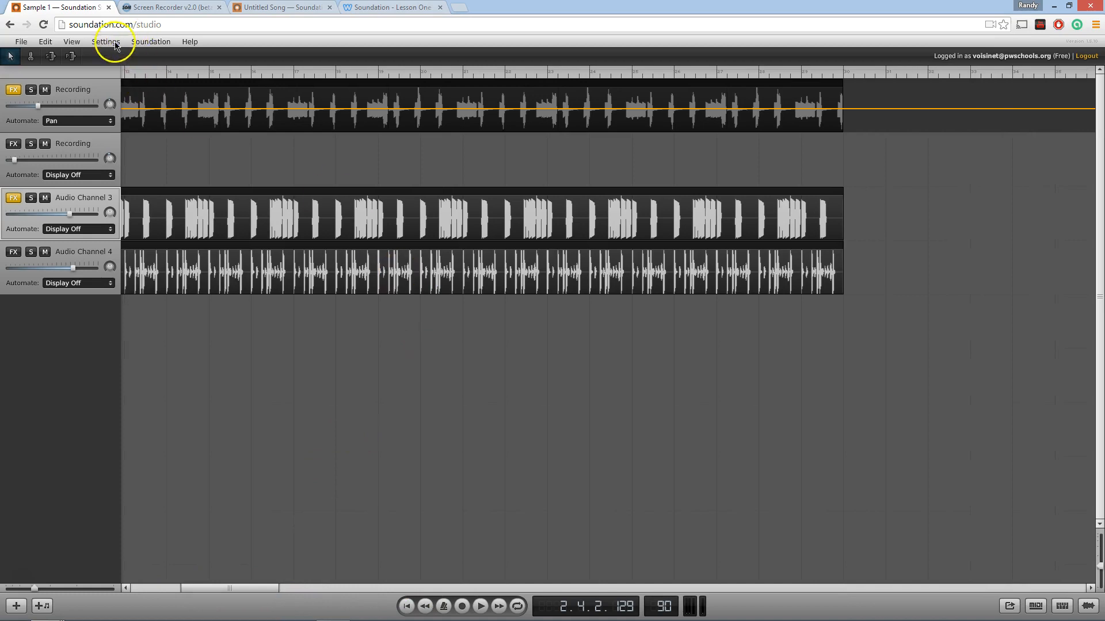
{"action": "left_click", "coordinate": [72, 42]}
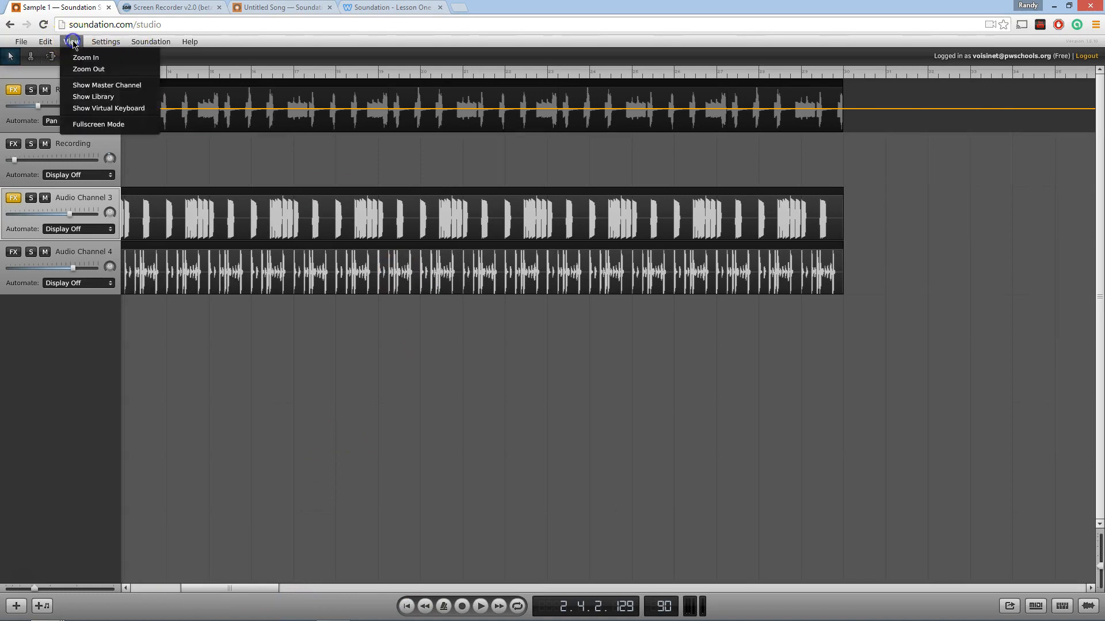
{"action": "left_click", "coordinate": [104, 86]}
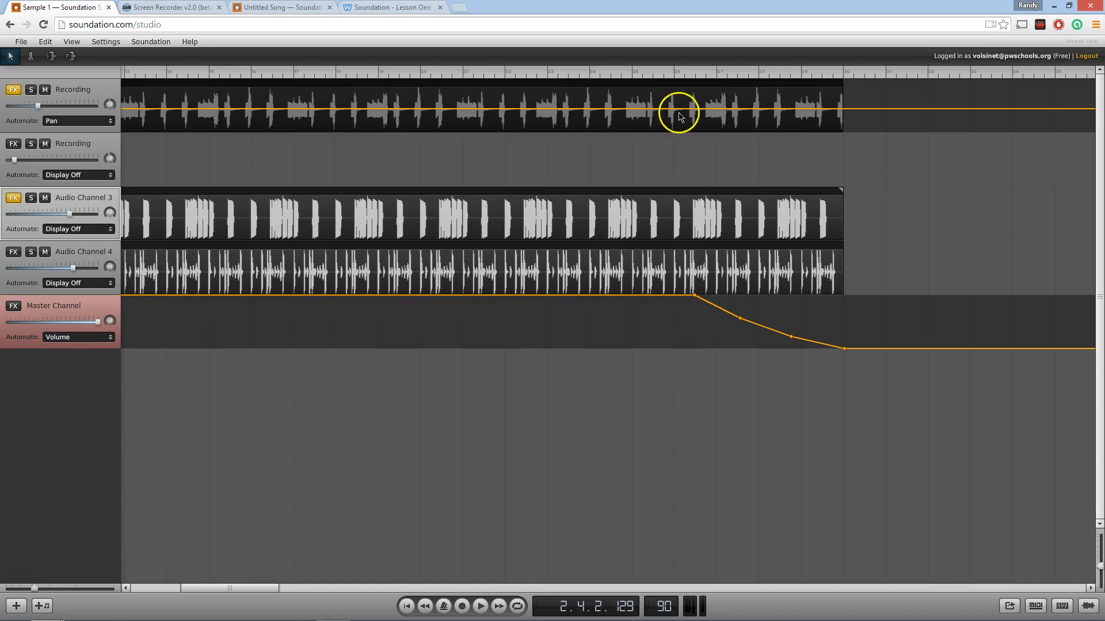
Step: Keep the Master Channel's automation on Volume and add points to smooth its fade-out curve between about bars 26 and 30
{"action": "left_click", "coordinate": [107, 336]}
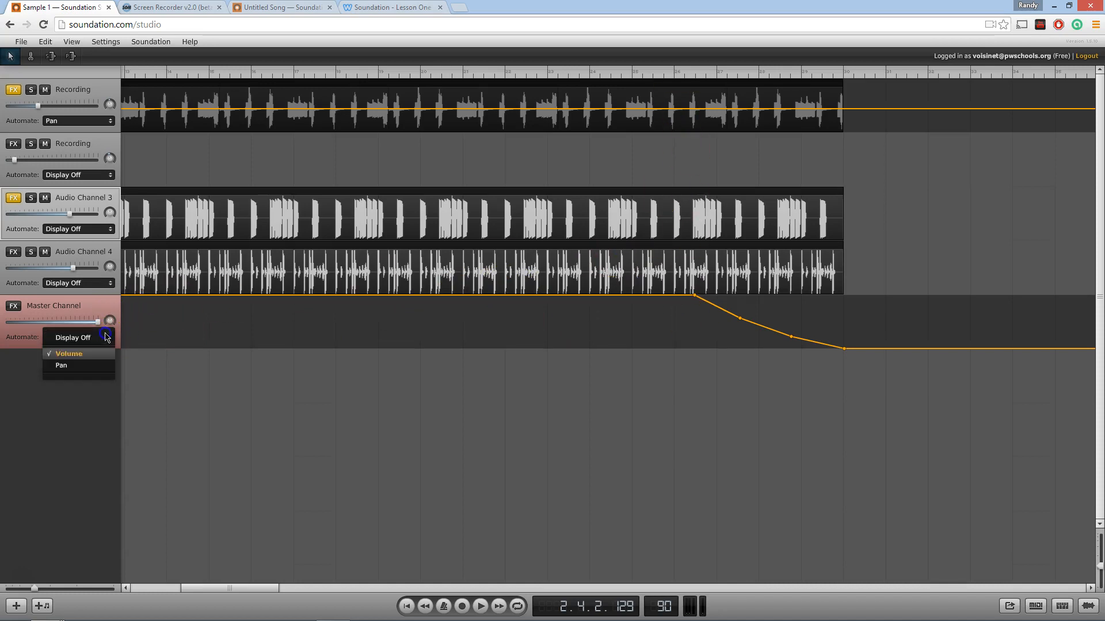
{"action": "left_click", "coordinate": [86, 355]}
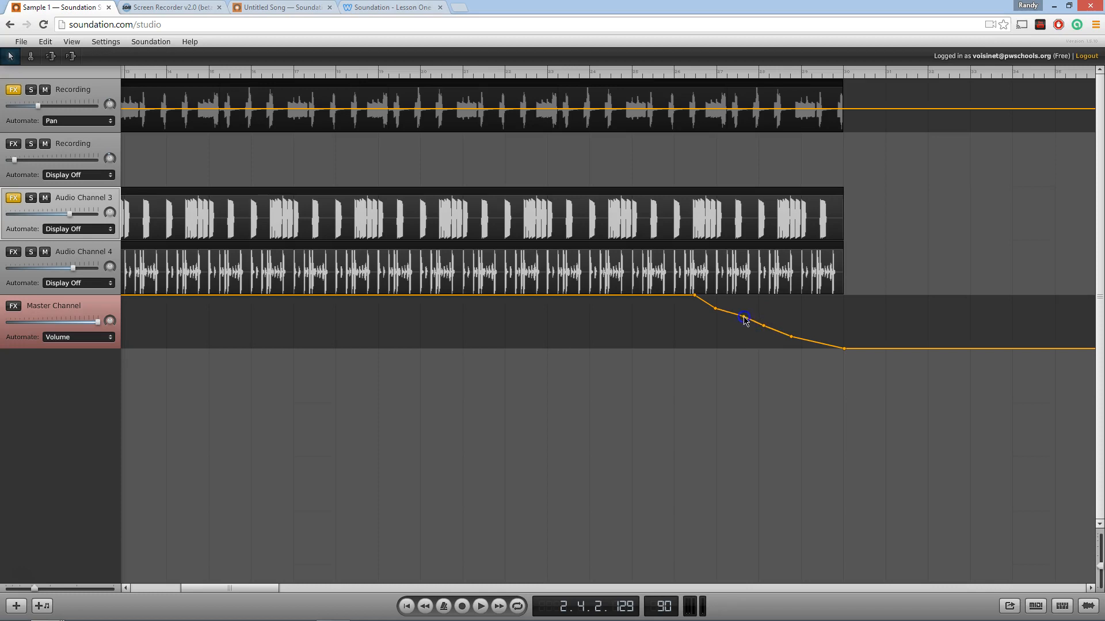
{"action": "left_click", "coordinate": [716, 309]}
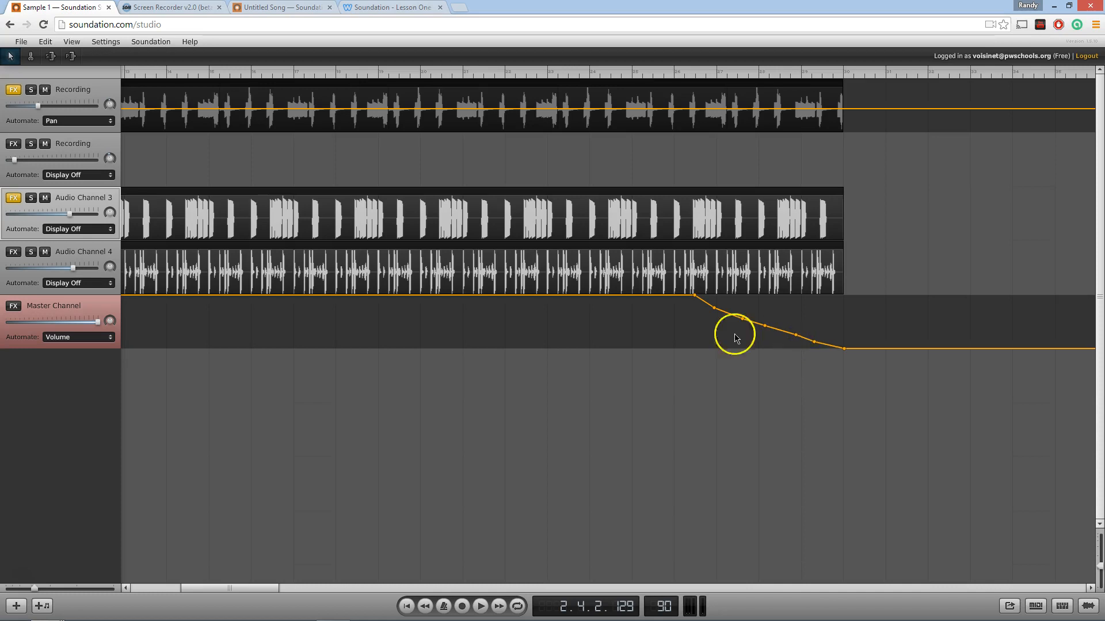
Step: Play the song from bar 25 to hear the Master Channel's volume fade-out
{"action": "left_click", "coordinate": [643, 75]}
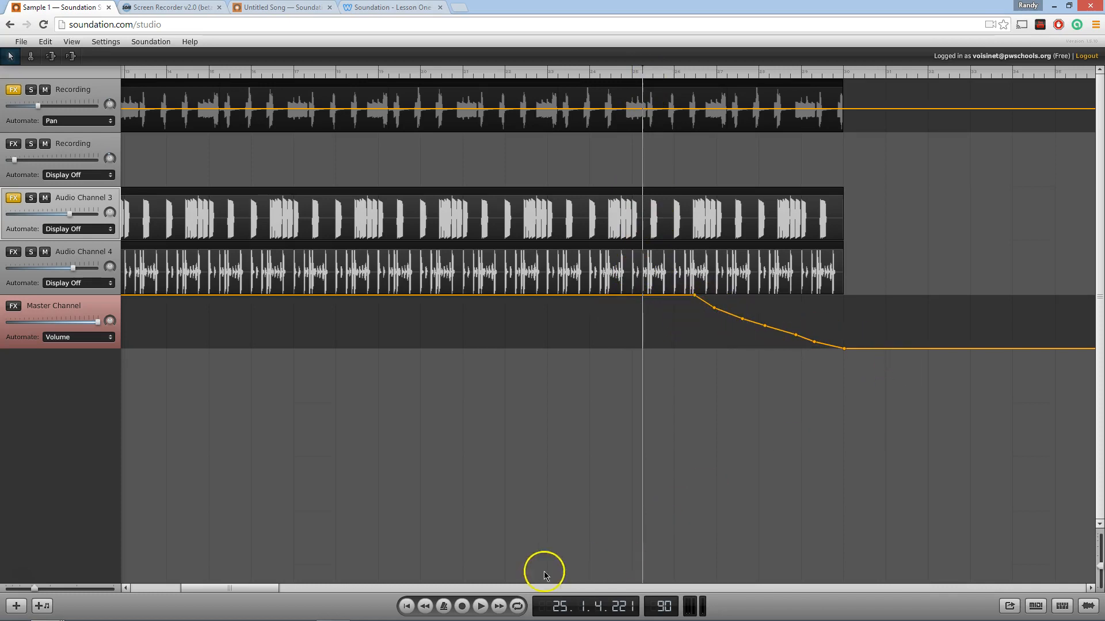
{"action": "left_click", "coordinate": [482, 607]}
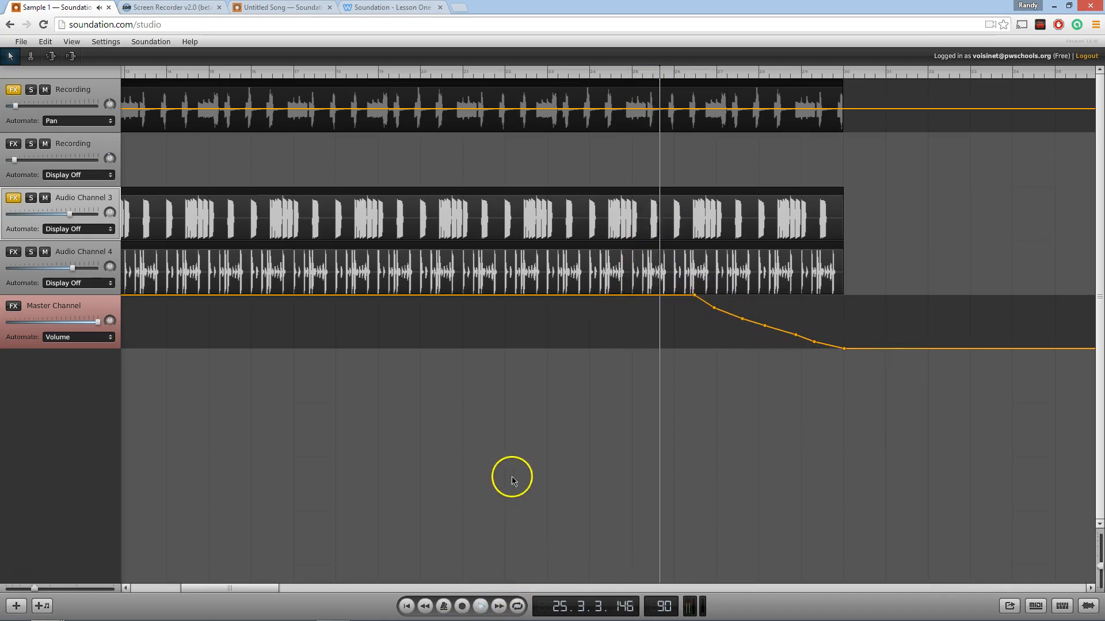